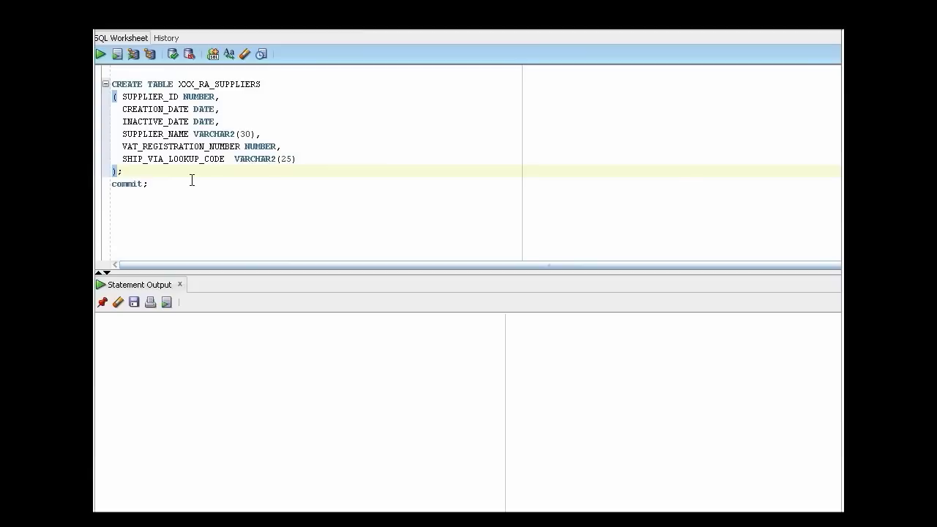
Create the XXX_RA_SUPPLIERS table, then register it and its six columns in AD and commit.
key("ctrl+a")
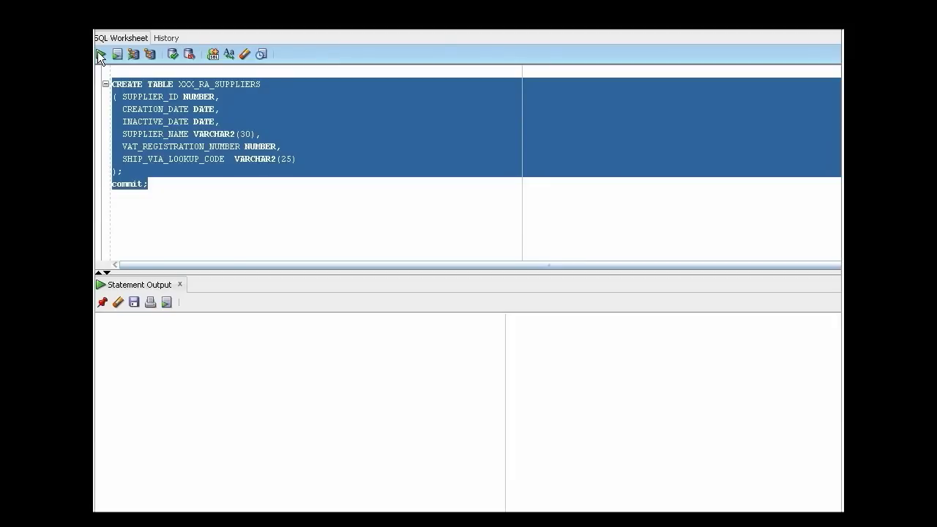
left_click(101, 54)
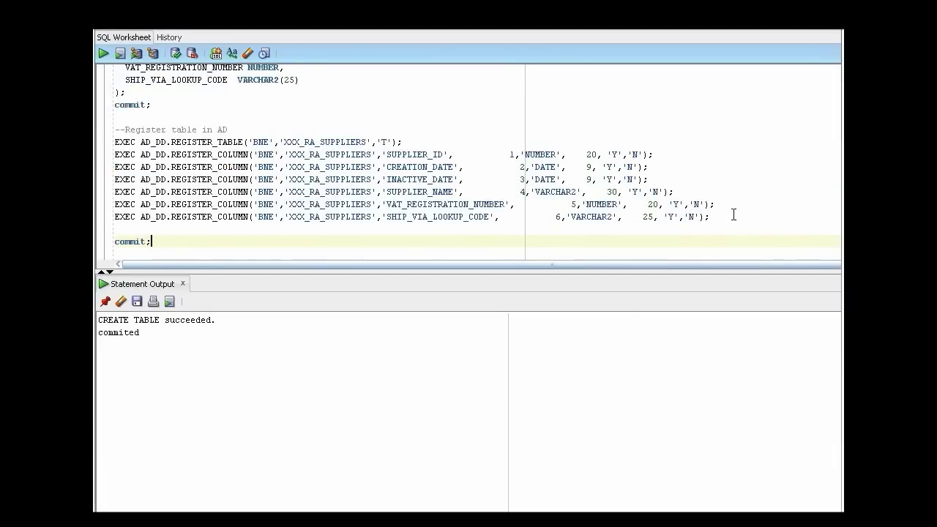
left_click_drag(115, 142, 734, 215)
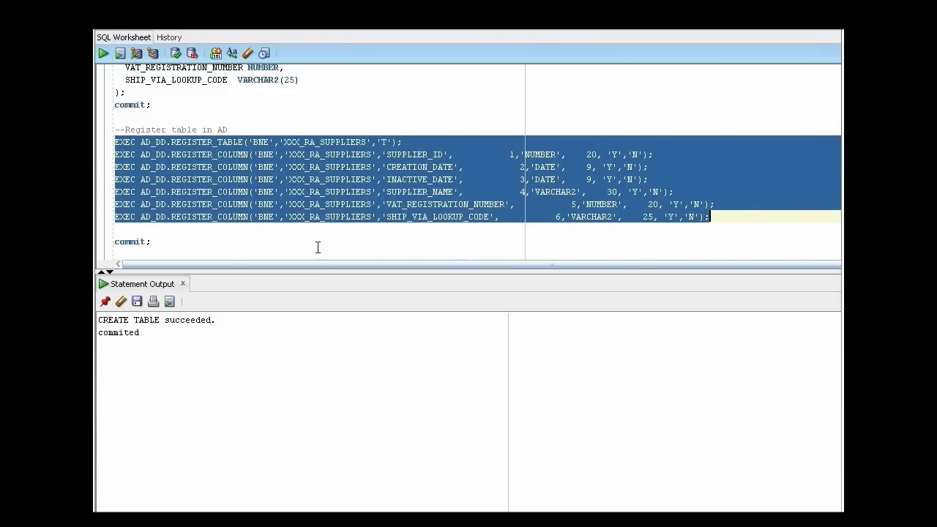
left_click(154, 242, "shift")
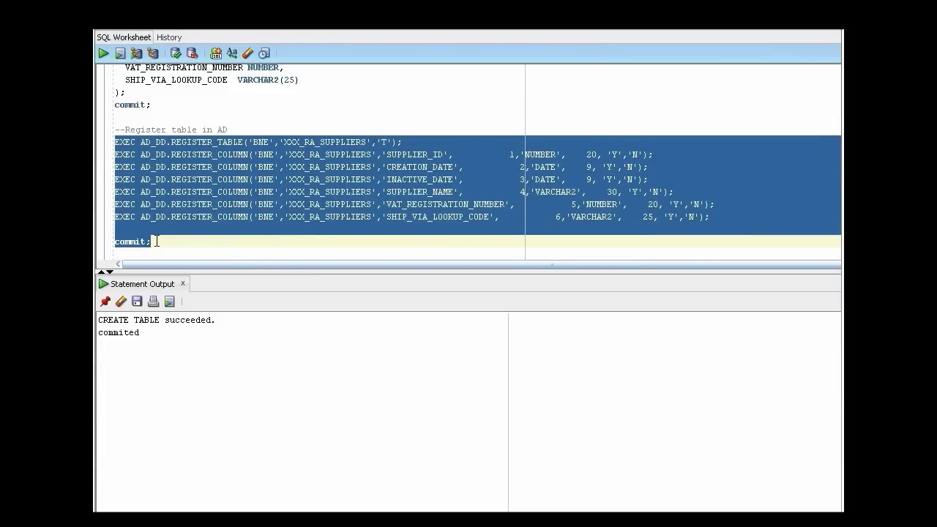
left_click(103, 53)
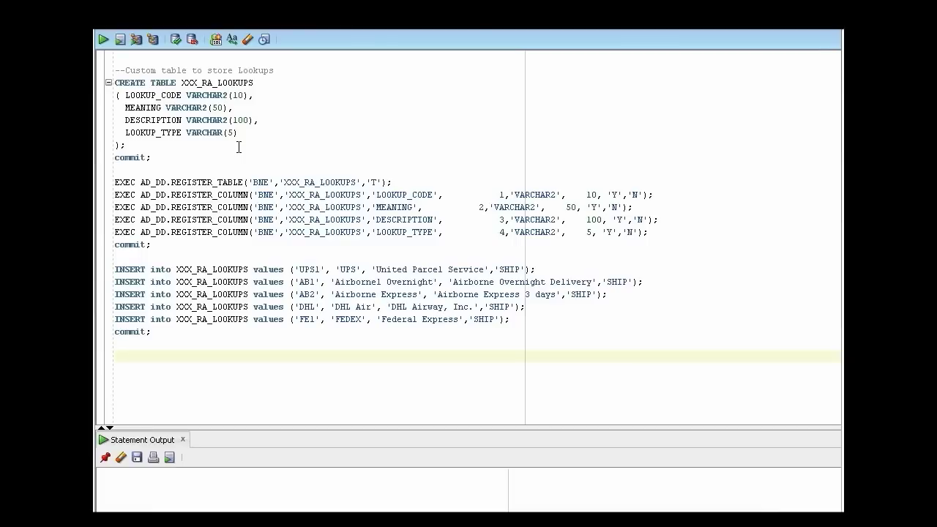
Create the XXX_RA_LOOKUPS table and register it with the EXEC AD_DD statements.
left_click_drag(115, 83, 238, 150)
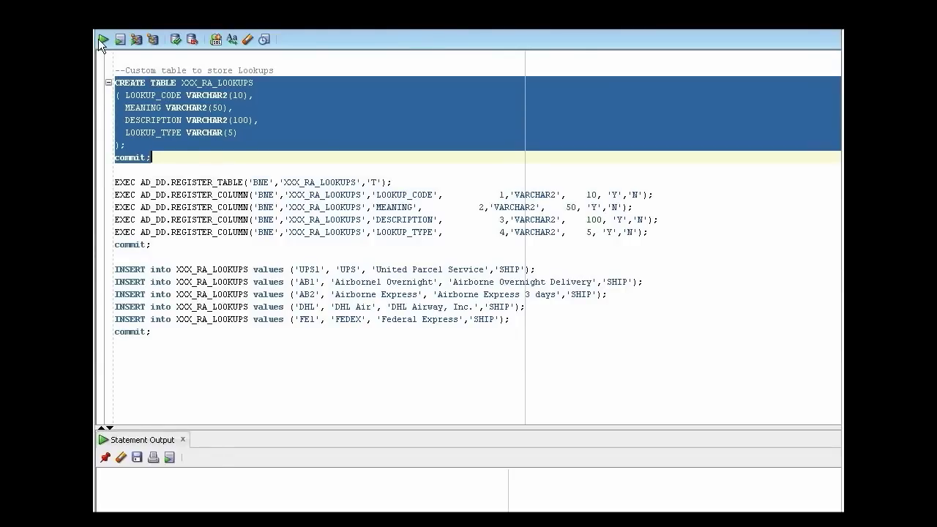
left_click(103, 39)
left_click_drag(114, 182, 186, 249)
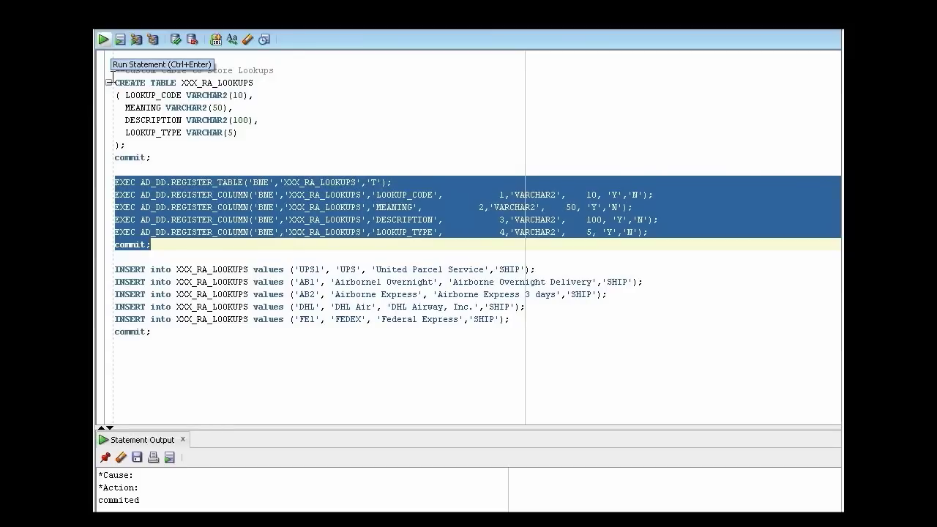
left_click(103, 39)
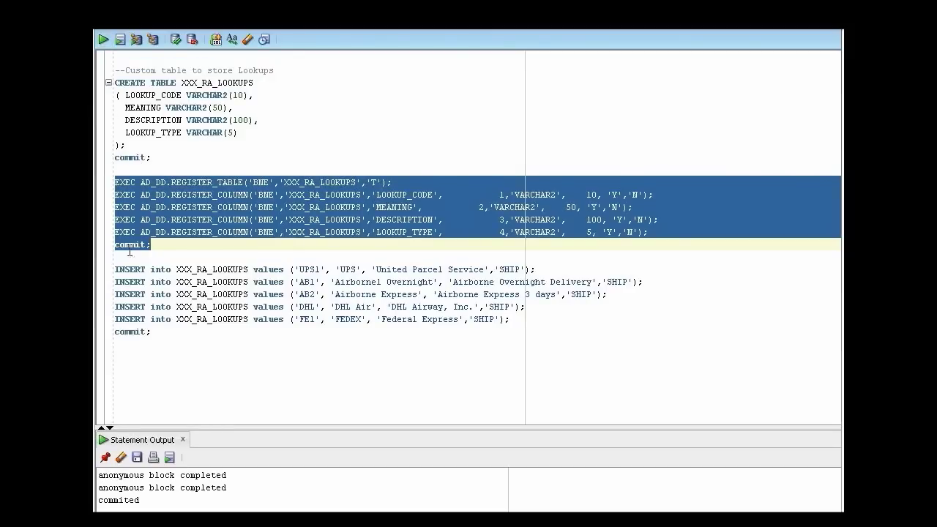
Insert and commit the five SHIP carrier rows, then query XXX_RA_SUPPLIERS (0 rows).
left_click_drag(114, 265, 159, 333)
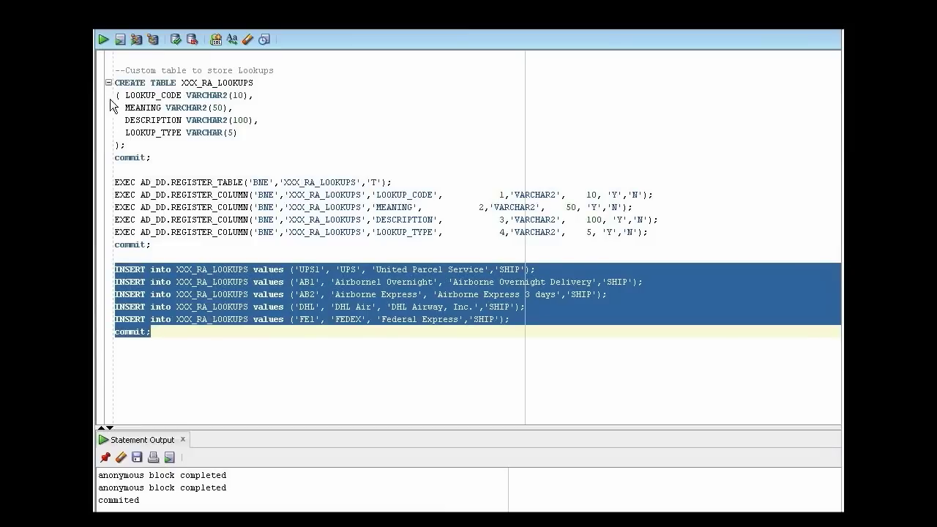
left_click(106, 40)
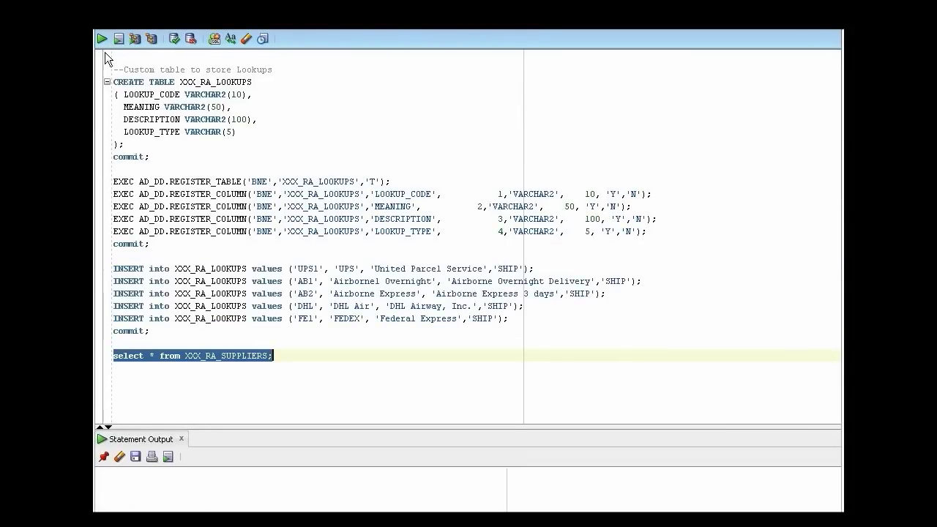
left_click(103, 39)
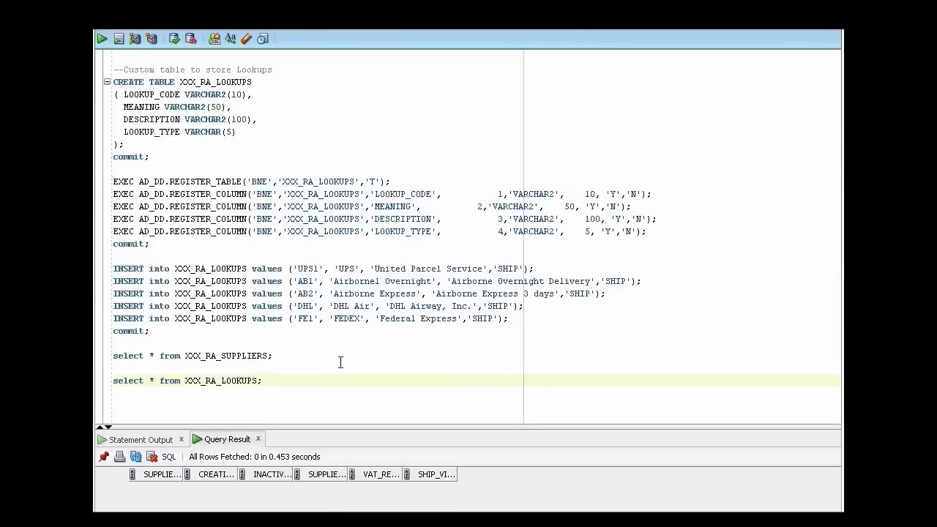
Run select * from XXX_RA_LOOKUPS and enlarge the results grid to show all 5 SHIP rows.
left_click(102, 39)
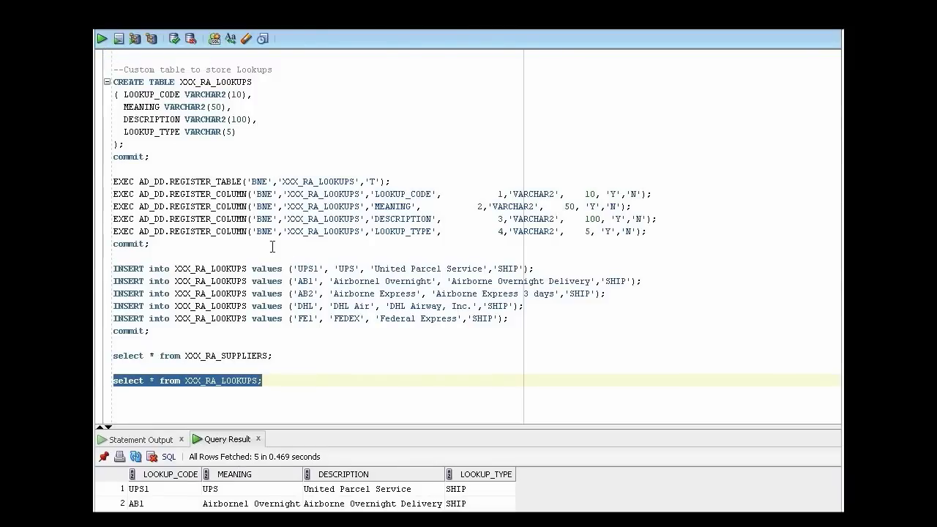
left_click_drag(480, 417, 315, 315)
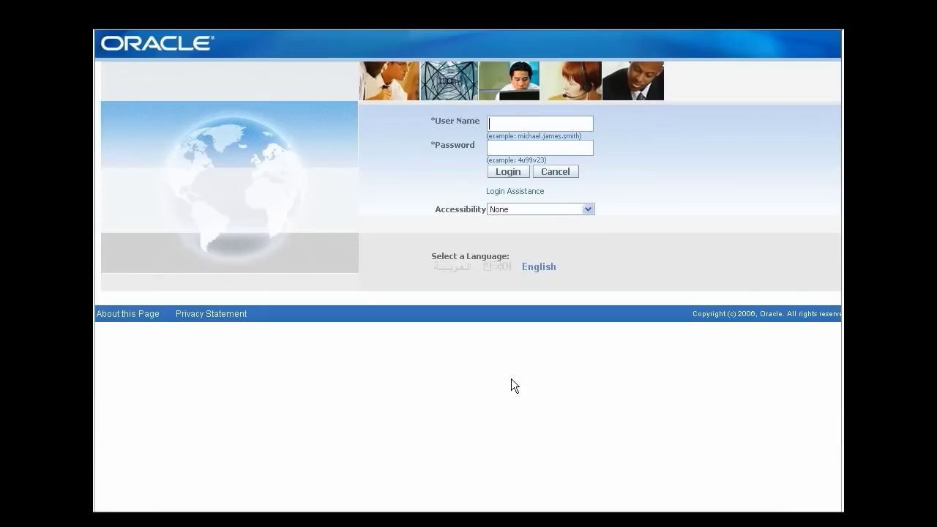
Enter the login user name and password and sign in to the Applications Home Page.
type("operations")
key("Tab")
type("welcome")
left_click(514, 176)
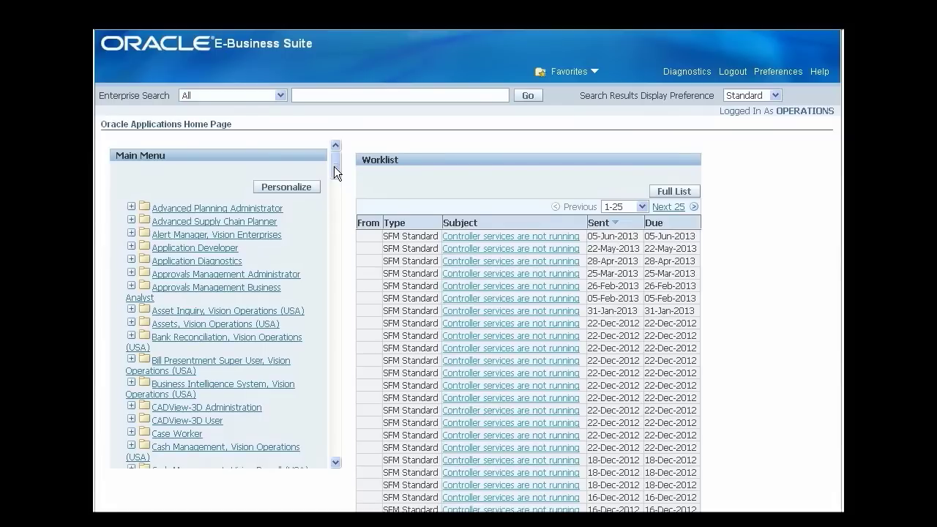
Expand Desktop Integration Manager in the Main Menu and choose Create Integrator.
left_click_drag(333, 166, 334, 236)
left_click(206, 208)
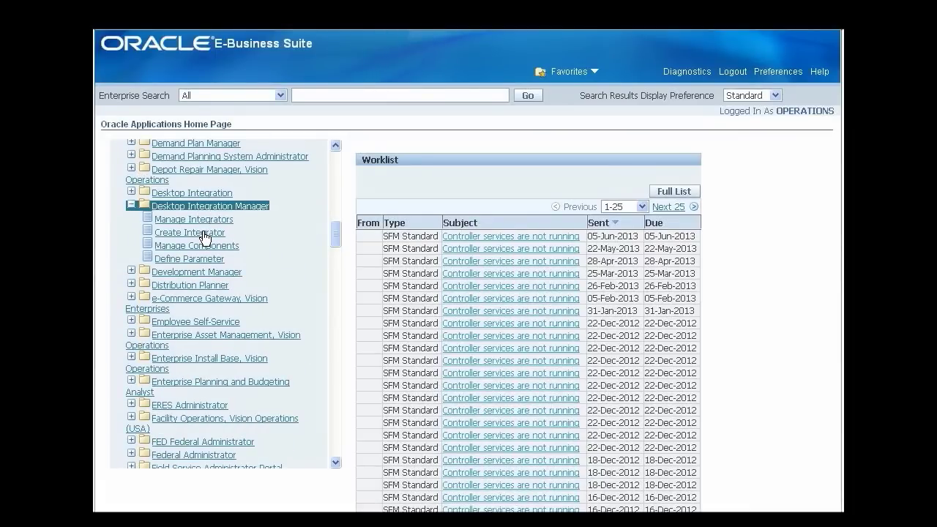
left_click(203, 233)
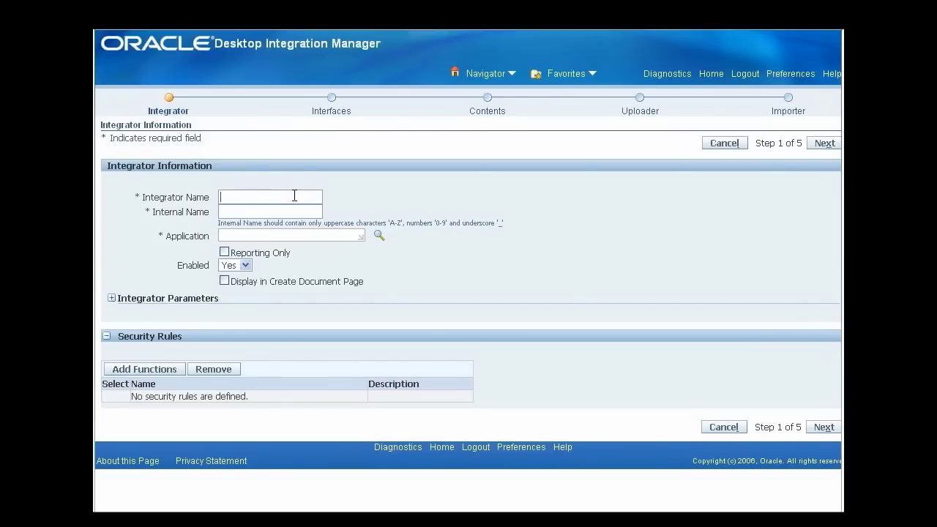
Name the integrator Demo_TableLOV (internal DEMO_LOV1) under the Web Applications Desktop Integrator application.
type("Demo_TableLOV")
key("Tab")
type("DEMO_LOV1")
key("Tab")
type("Web Applications D")
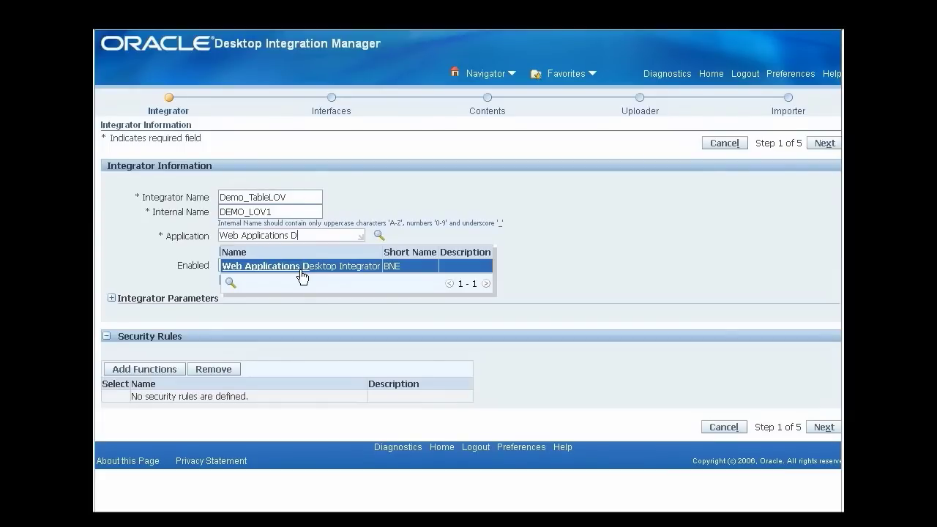
left_click(301, 270)
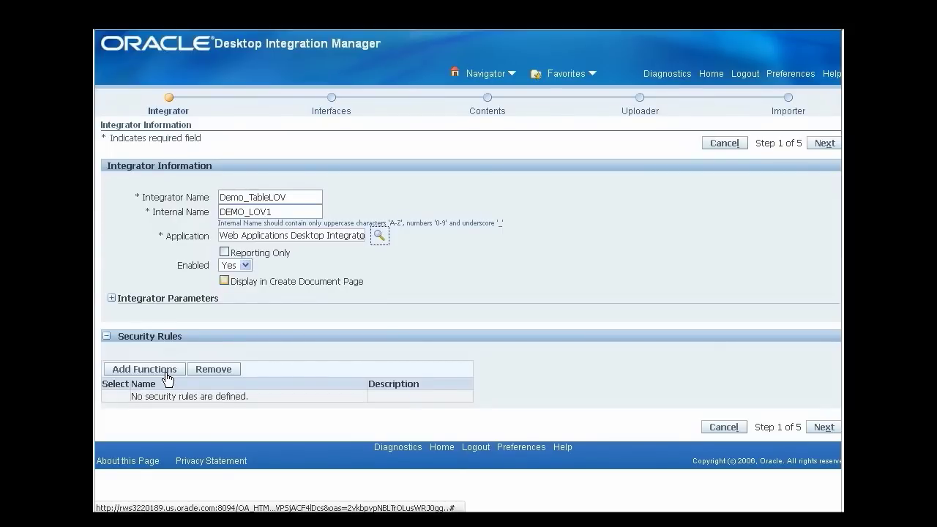
left_click(260, 282)
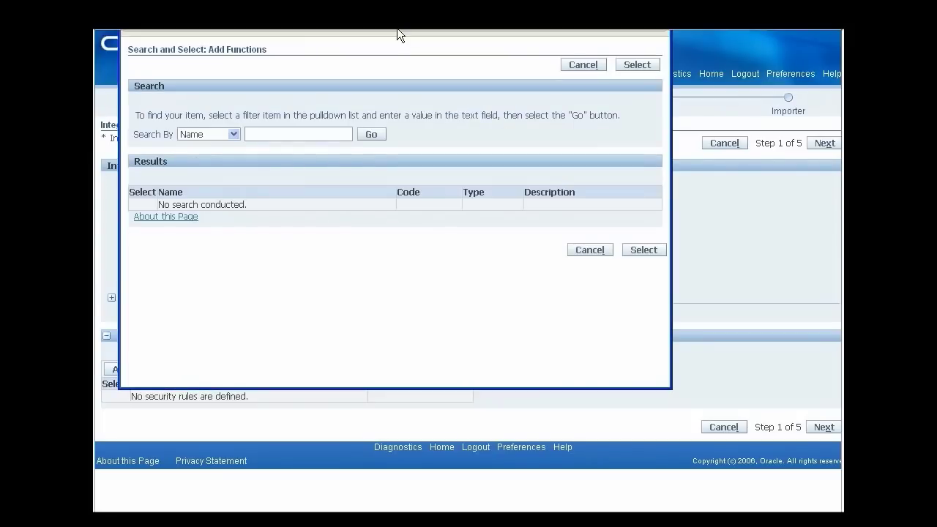
Search 'Desktop Integration%' and add Desktop Integration - Create Document as the security function.
left_click(322, 134)
type("Desktop Integration%")
left_click(370, 137)
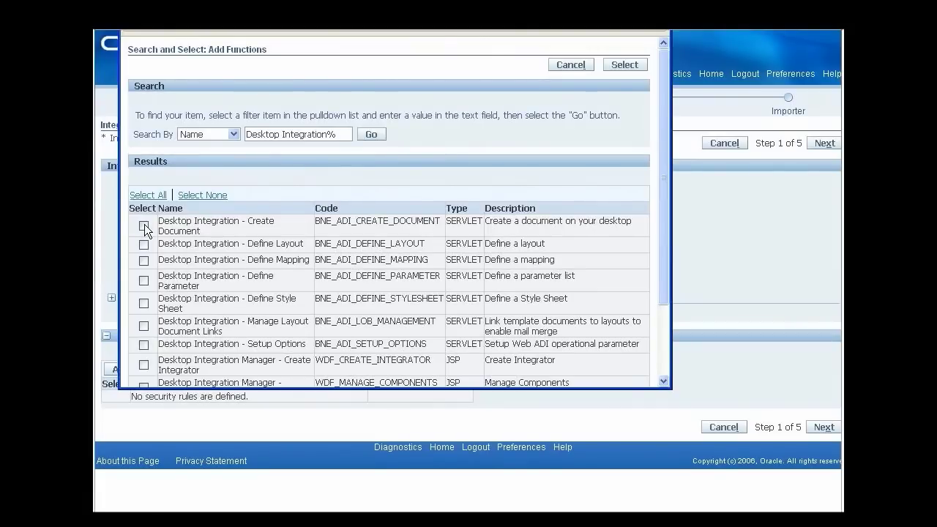
left_click(144, 225)
left_click(625, 64)
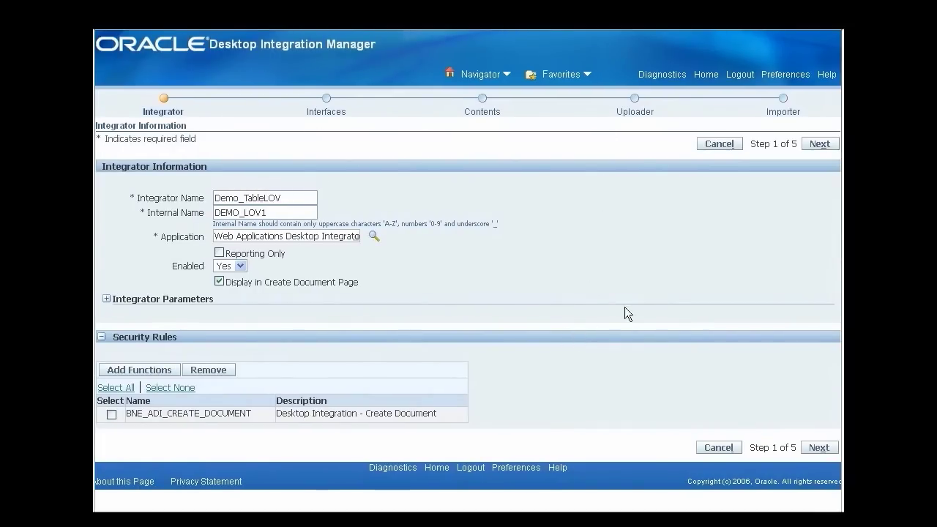
left_click(819, 144)
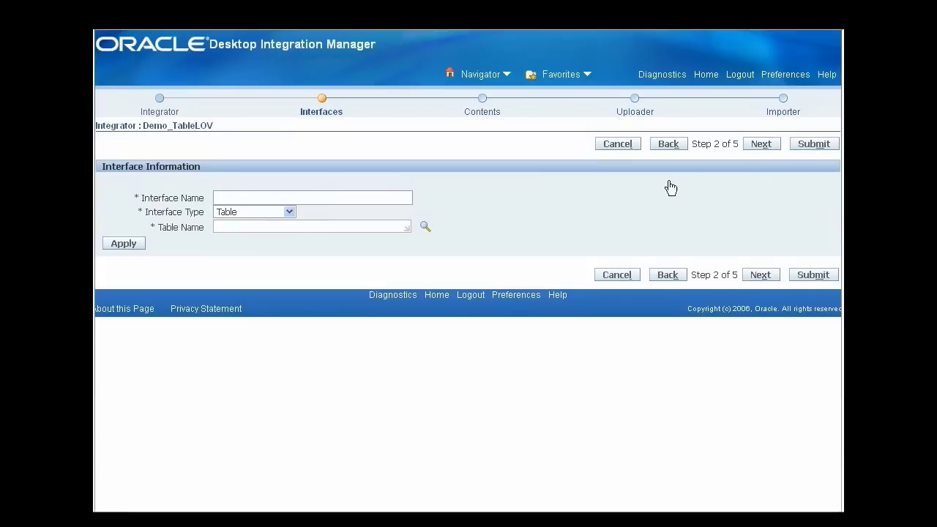
Create the table interface 'Demo Interface1' on XXX_RA_SUPPLIERS.
left_click(373, 194)
type("Demo Interface1")
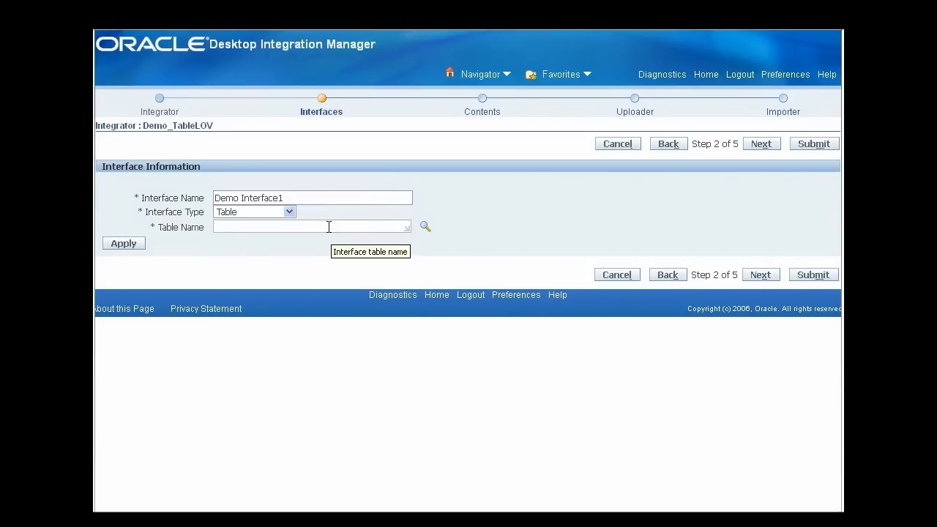
left_click(329, 227)
type("XXX_RA_SUPPLIERS")
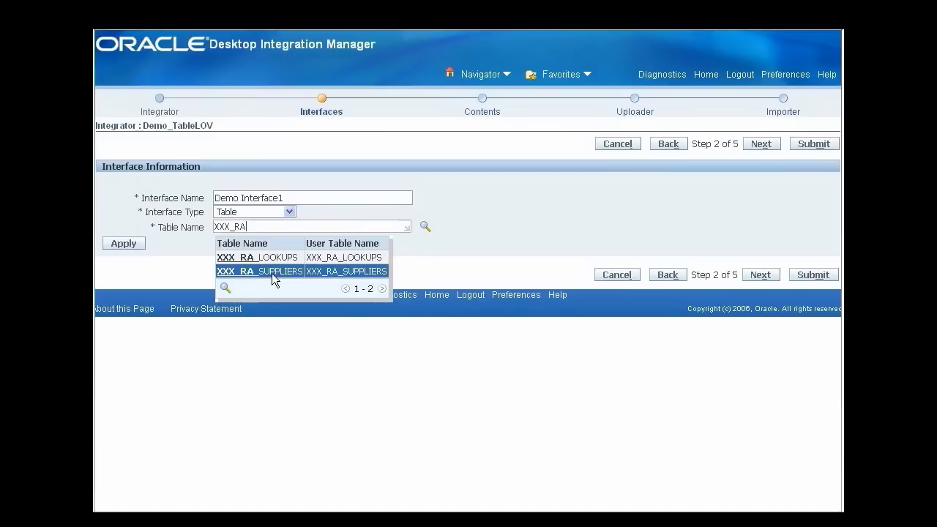
left_click(271, 272)
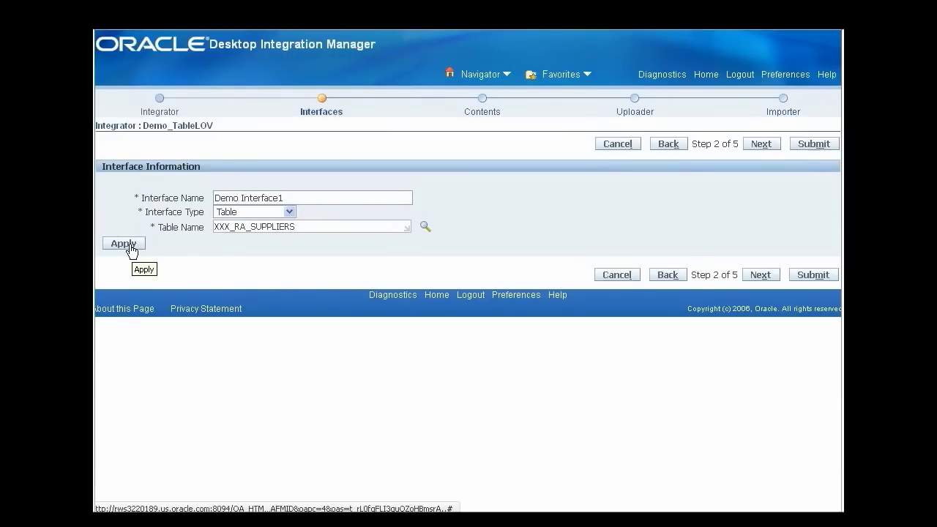
left_click(123, 245)
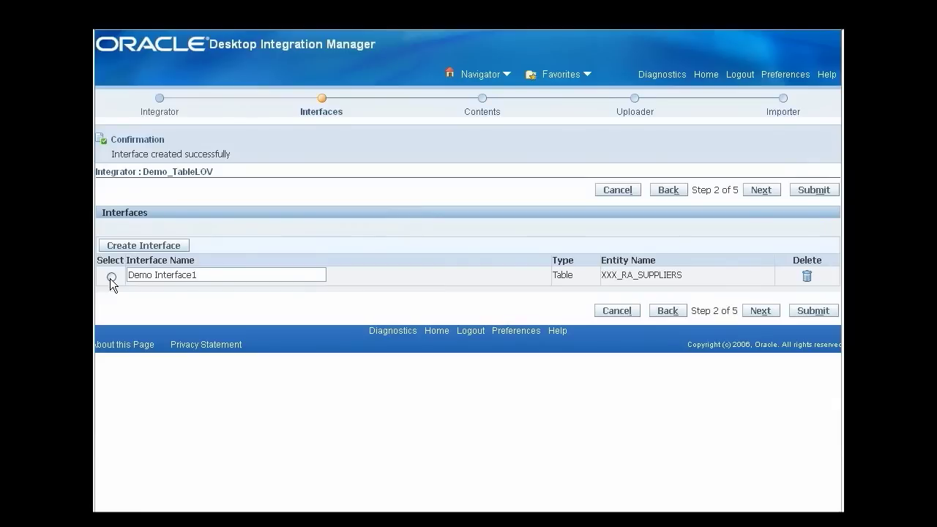
Select Demo Interface1 and open the SUPPLIER_ID attribute for editing.
left_click(111, 278)
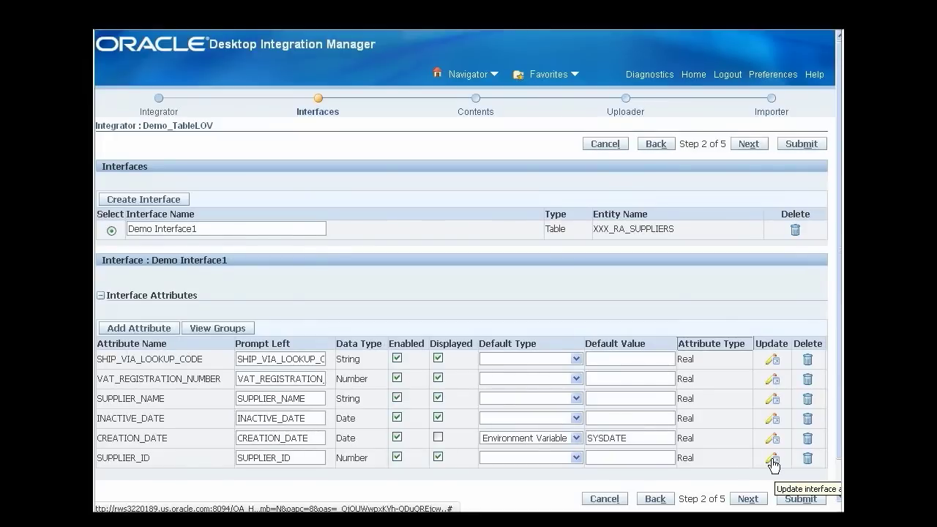
left_click(774, 464)
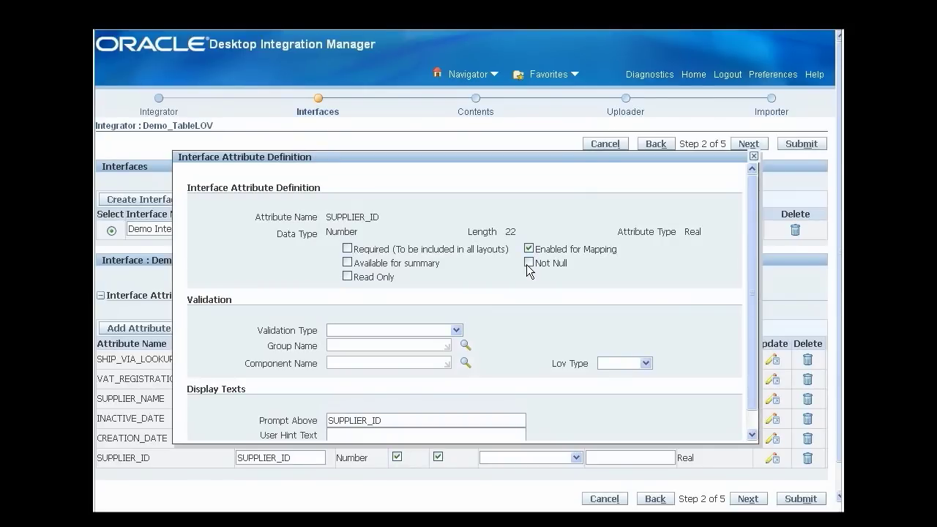
Make SUPPLIER_ID not null with prompt 'Supplier Id.', and save INACTIVE_DATE's prompt 'Inactive From'.
left_click(528, 263)
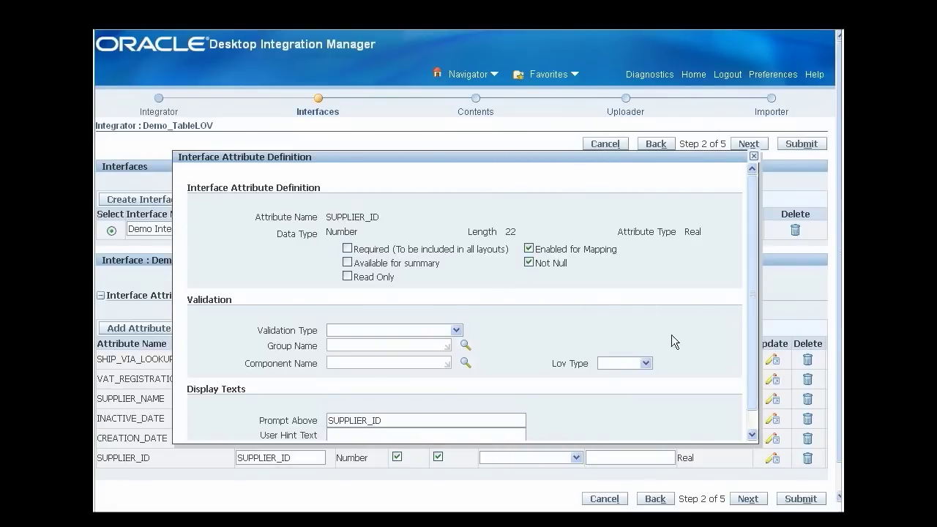
scroll(425, 386, "down", 1)
left_click_drag(367, 400, 420, 387)
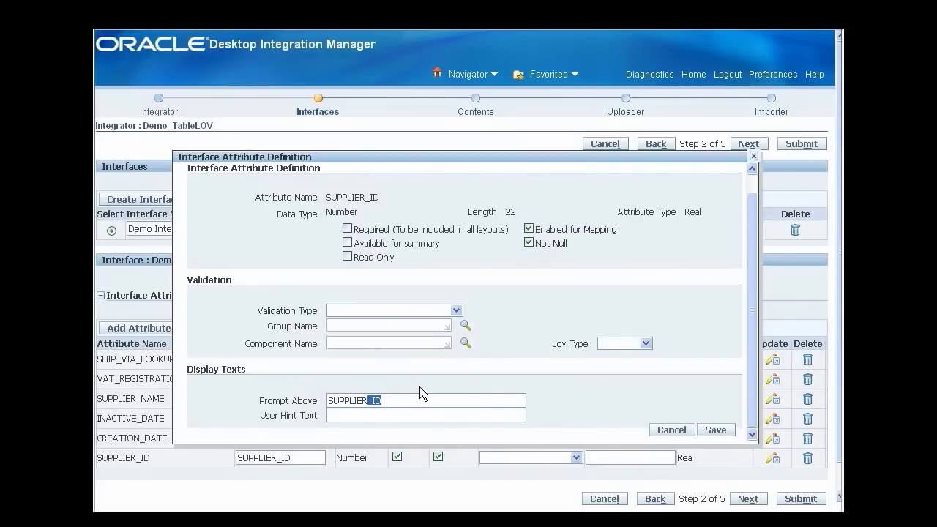
key("ctrl+a")
key("BackSpace")
type("Supplier Id.")
left_click(716, 430)
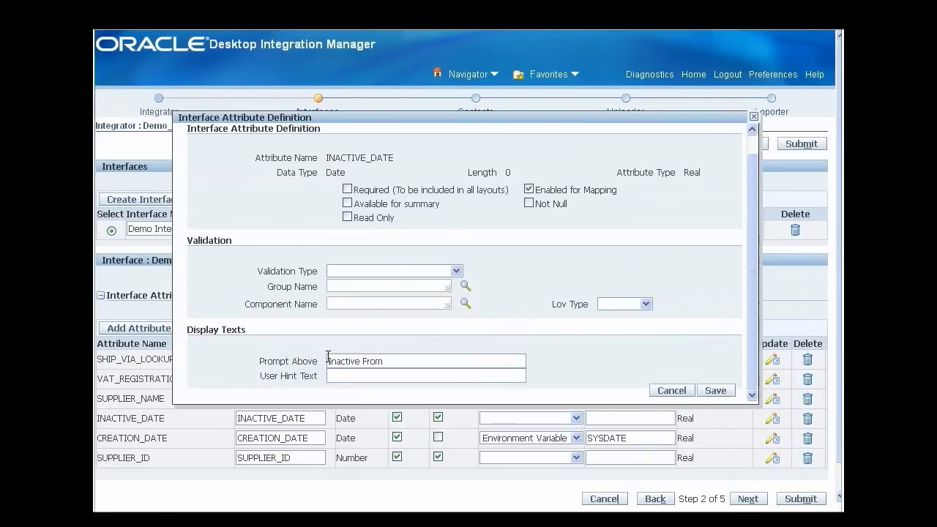
left_click(703, 392)
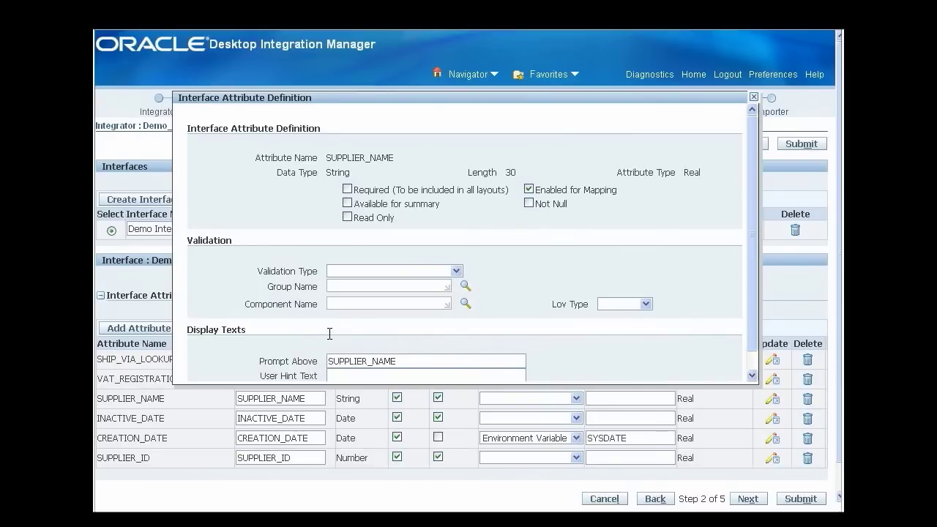
Give SUPPLIER_NAME the prompt 'Supplier Name', make it Not Null and Required, and save.
scroll(330, 334, "down", 1)
double_click(330, 335)
type("Supplier Name")
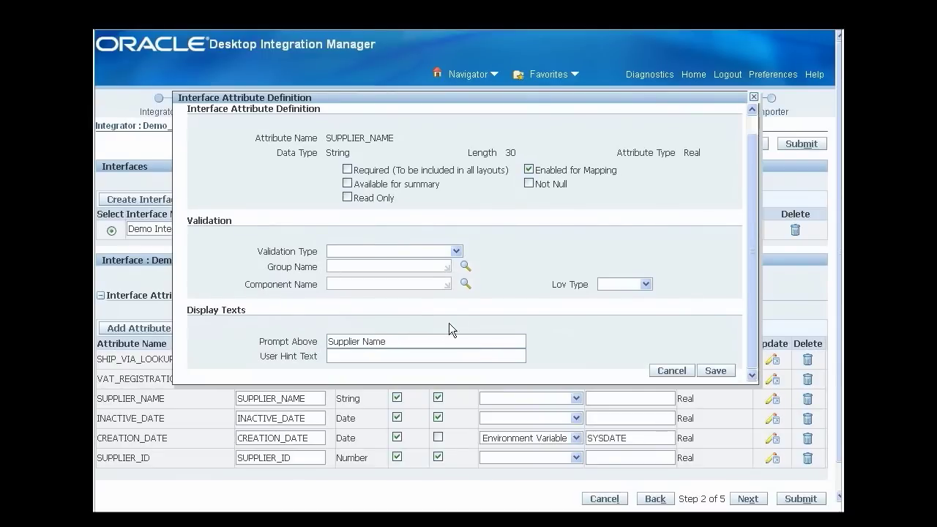
left_click(525, 184)
left_click(345, 169)
left_click(715, 371)
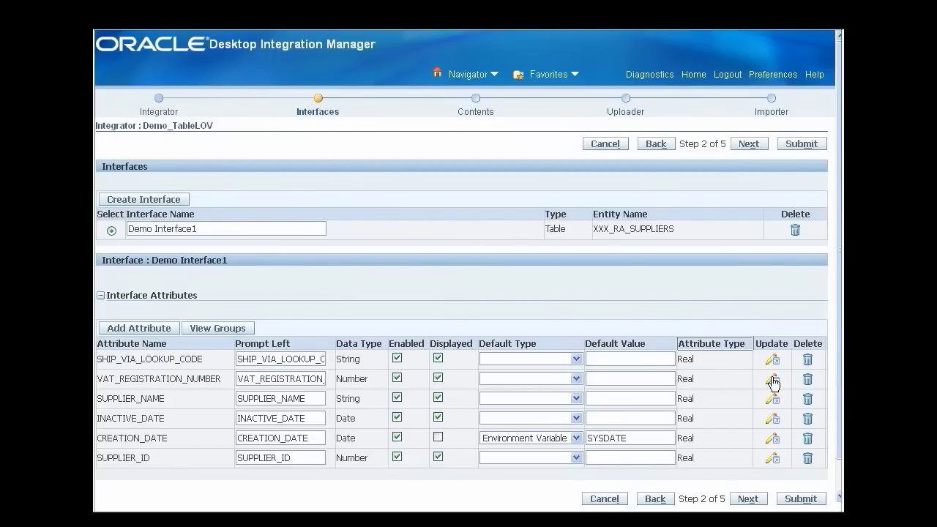
Set the VAT_REGISTRATION_NUMBER prompt to 'VAT Registration #' and save it.
left_click(773, 380)
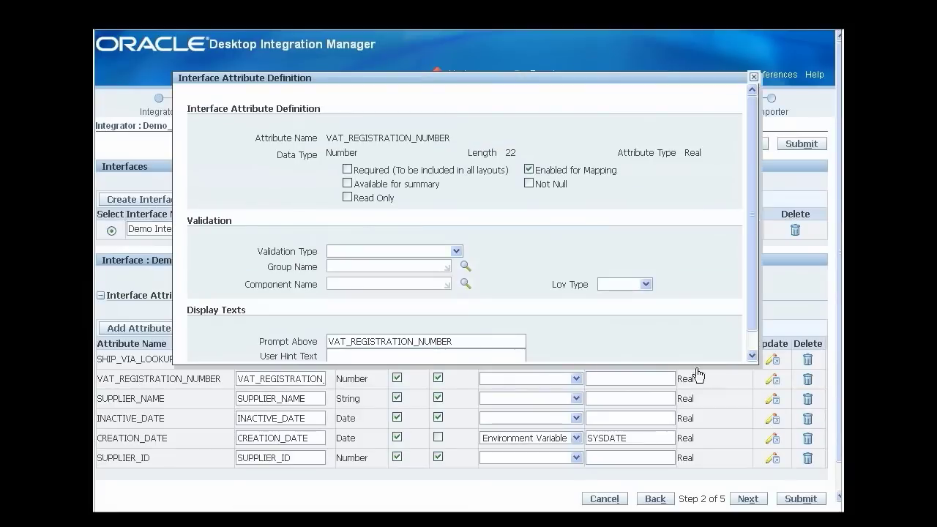
scroll(513, 333, "down", 1)
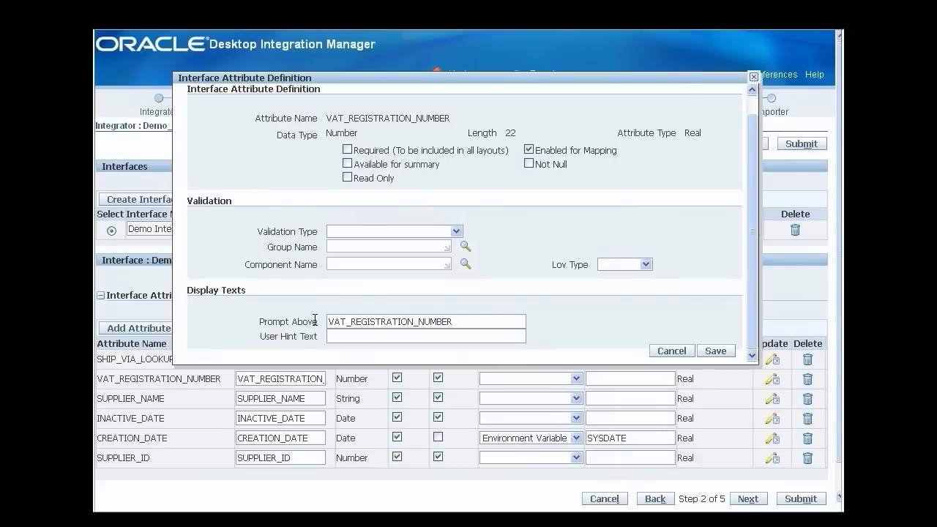
type("VAT Registration #")
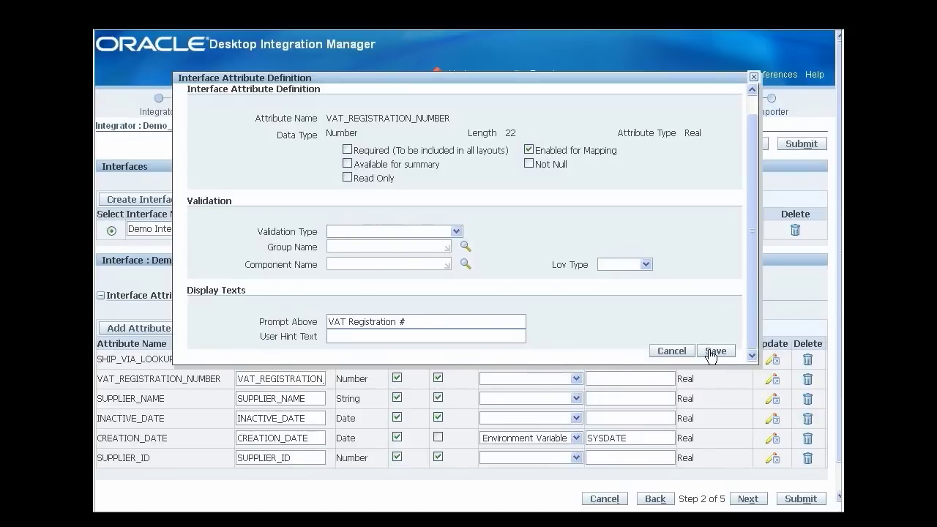
left_click(714, 352)
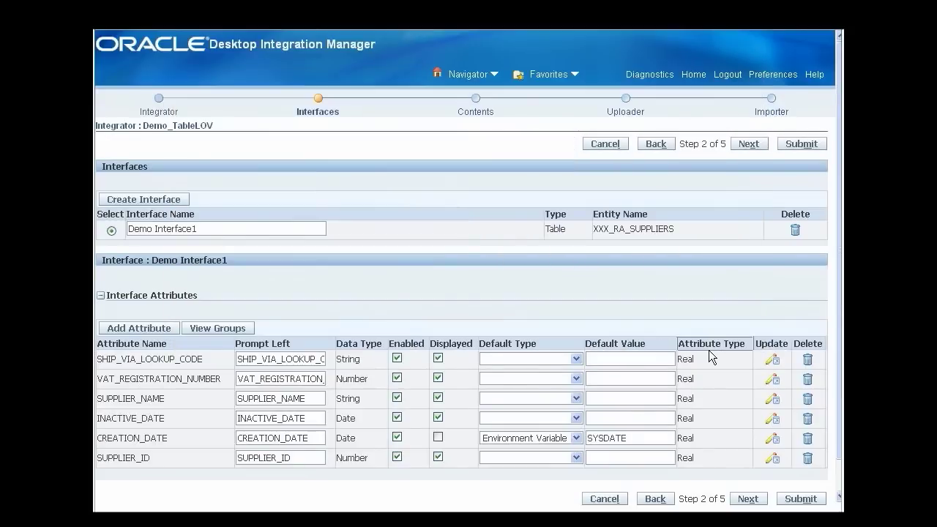
Set the SHIP_VIA_LOOKUP_CODE prompt to 'Ship Via', save, and move on to Contents.
left_click(776, 364)
scroll(745, 293, "down", 1)
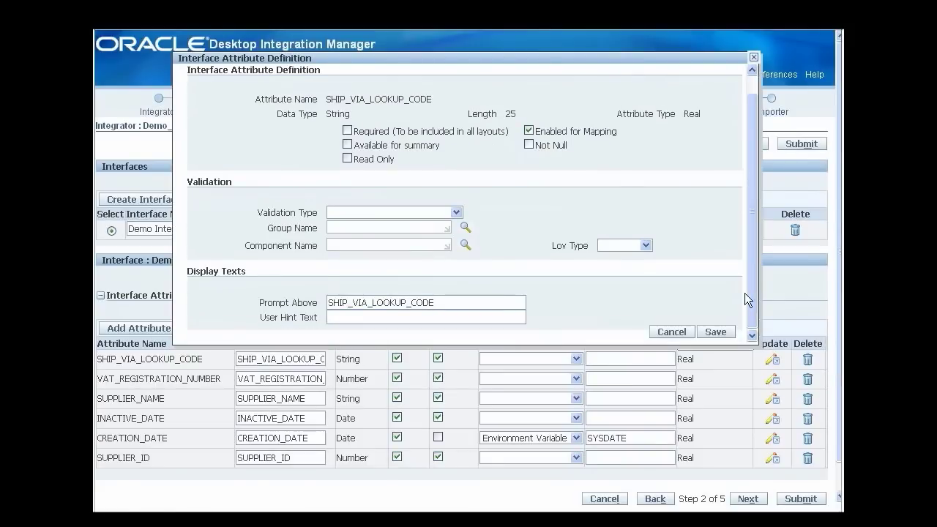
triple_click(455, 300)
type("Ship Via")
left_click(709, 334)
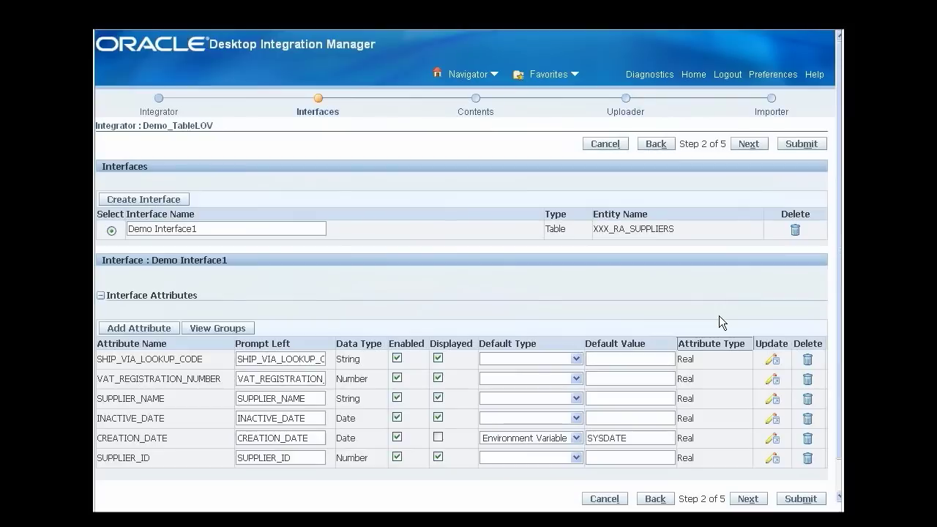
left_click(750, 145)
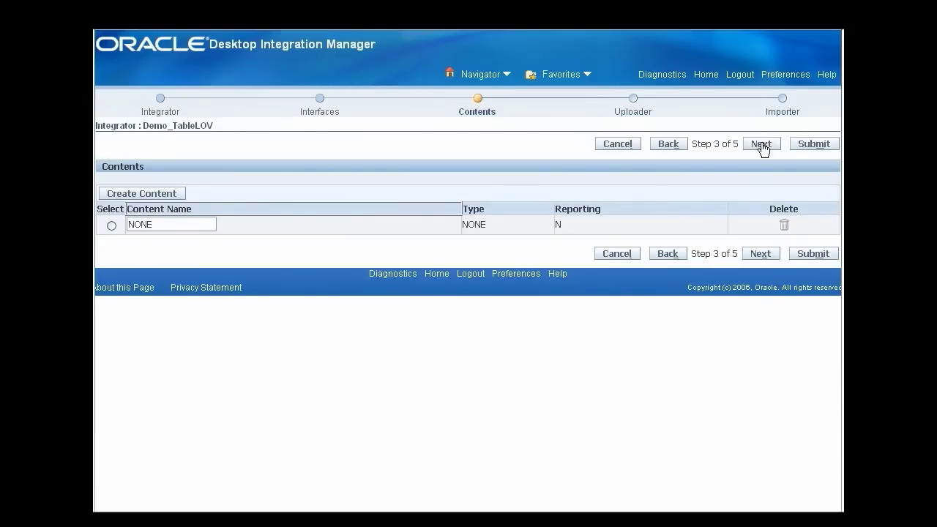
Add a From Template uploader titled 'Table LOV Demo - Upload Page', remove bne:import, and submit Demo_TableLOV.
left_click(762, 144)
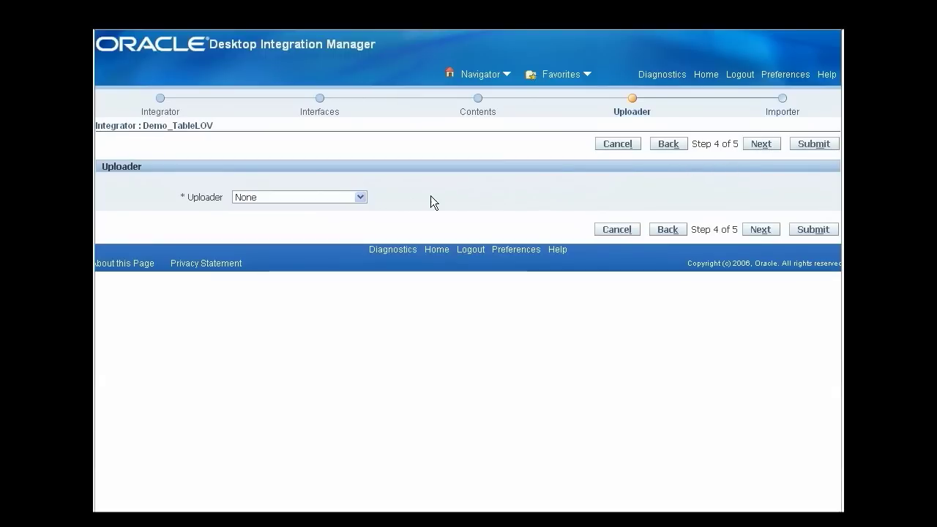
left_click(360, 197)
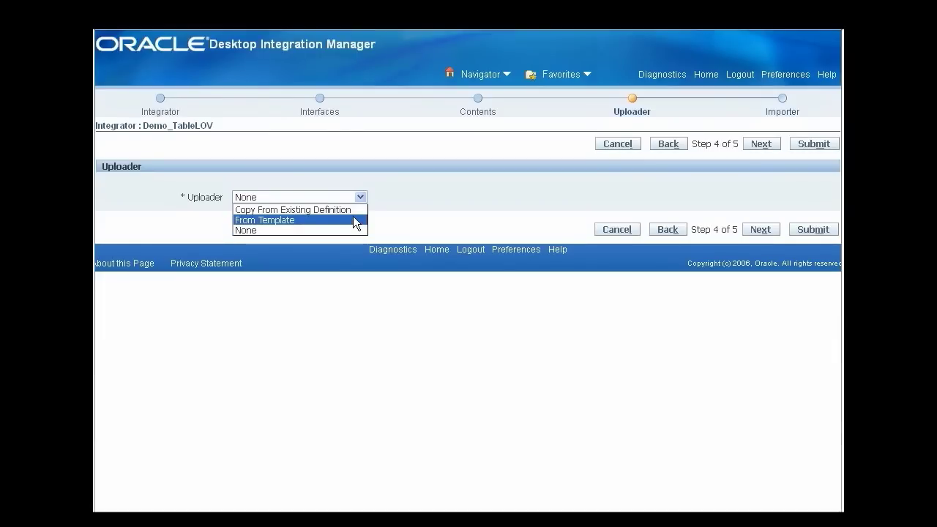
left_click(353, 218)
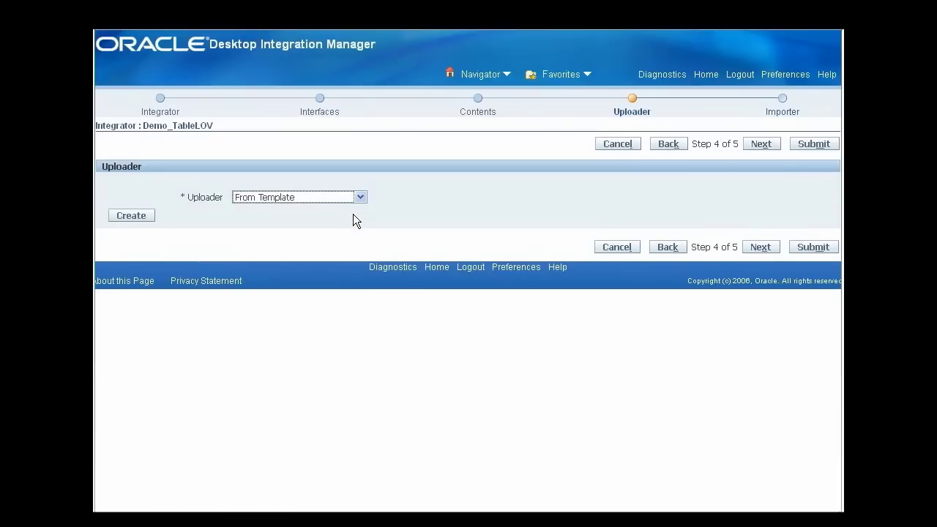
left_click(133, 218)
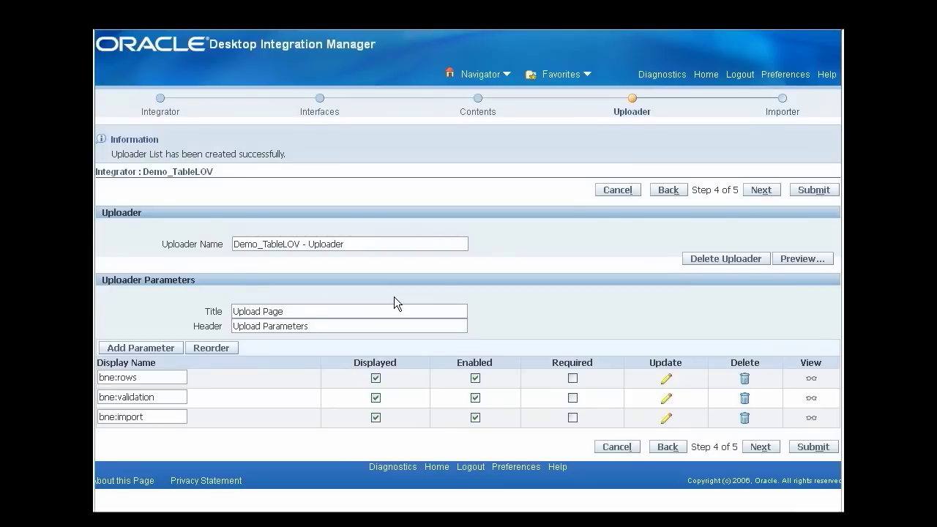
type("Table LOV Demo -")
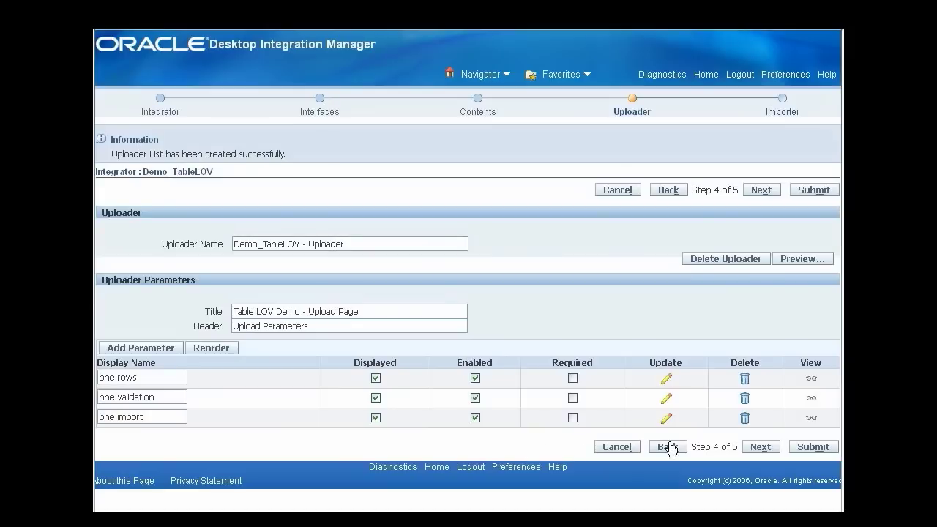
left_click(744, 418)
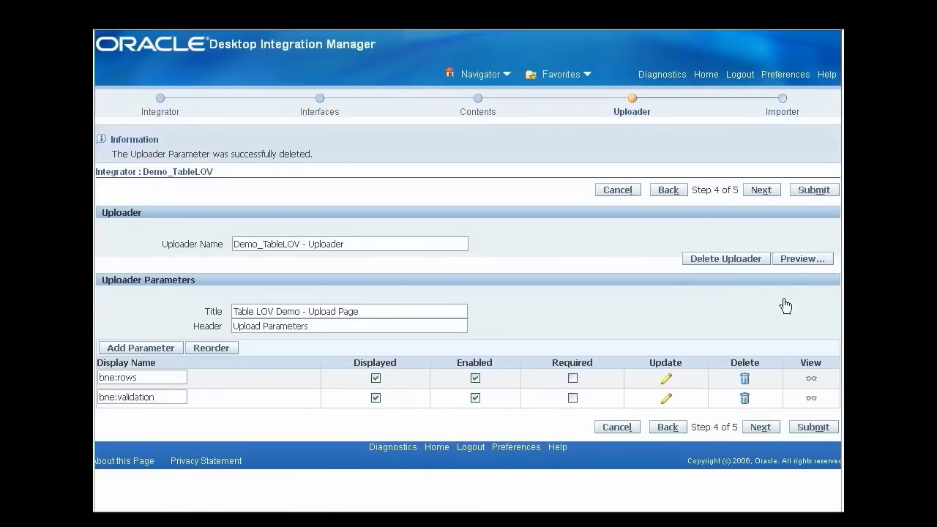
left_click(815, 191)
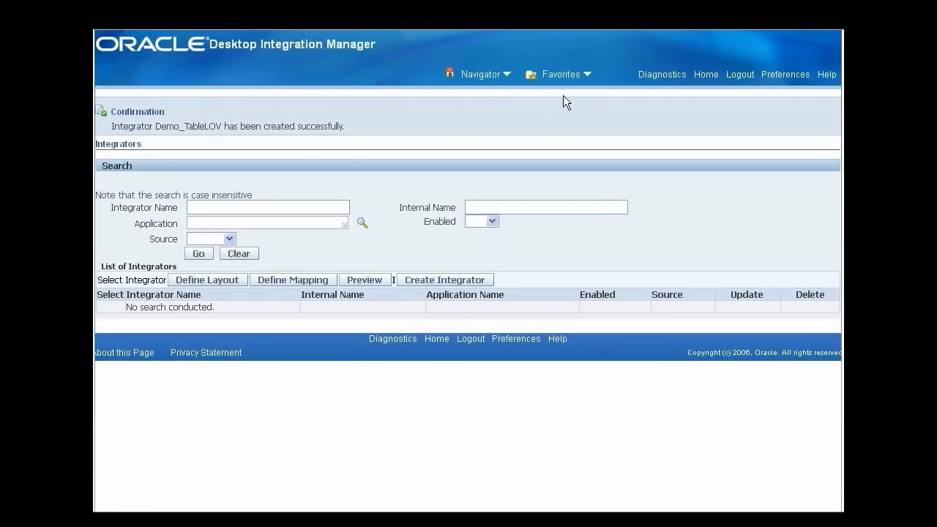
From the Home page, go to Desktop Integration Manager's Manage Components and start a new component.
left_click(706, 75)
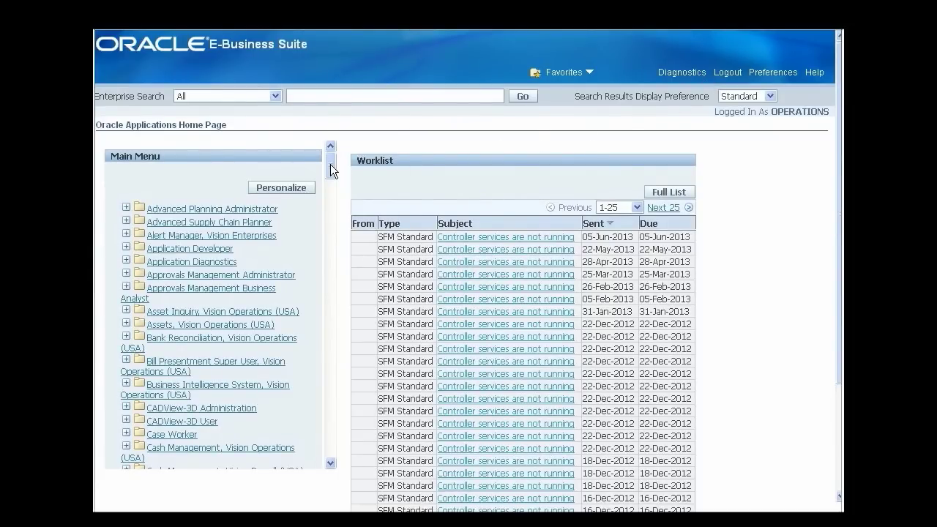
left_click_drag(331, 164, 321, 231)
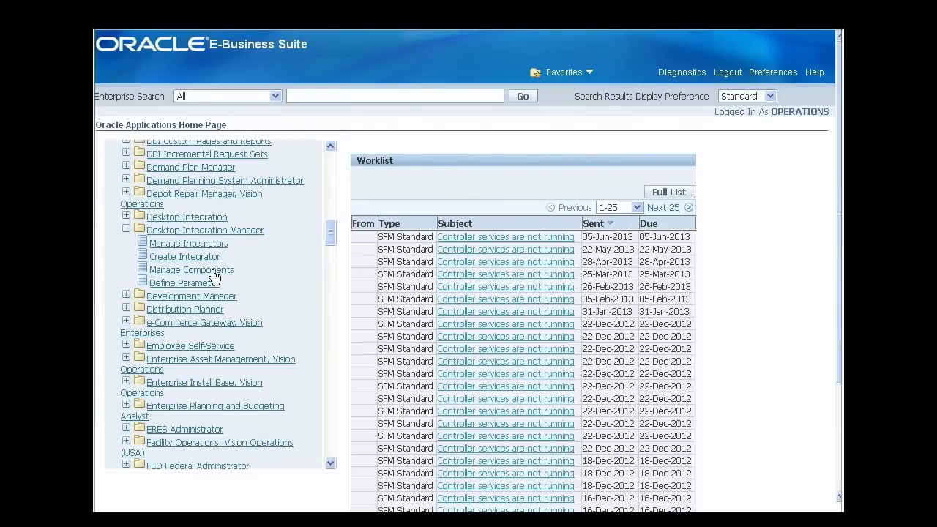
left_click(212, 271)
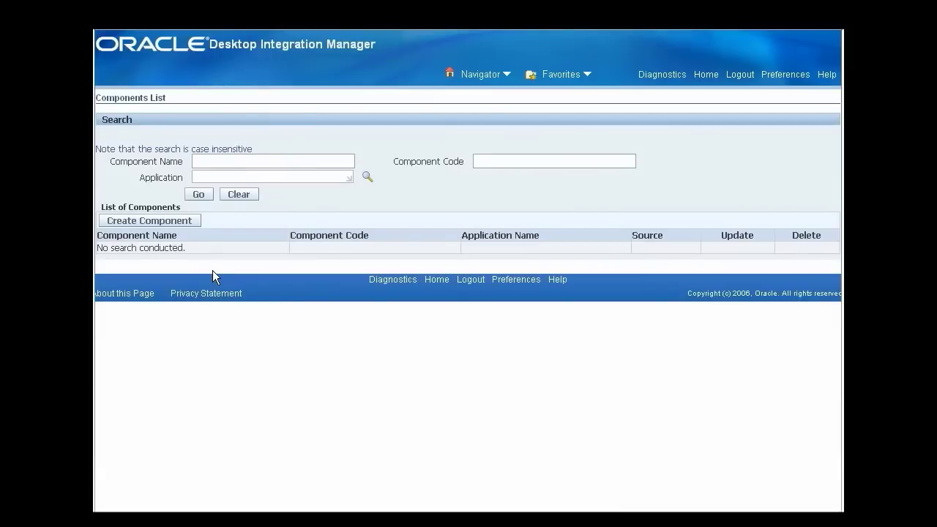
left_click(183, 220)
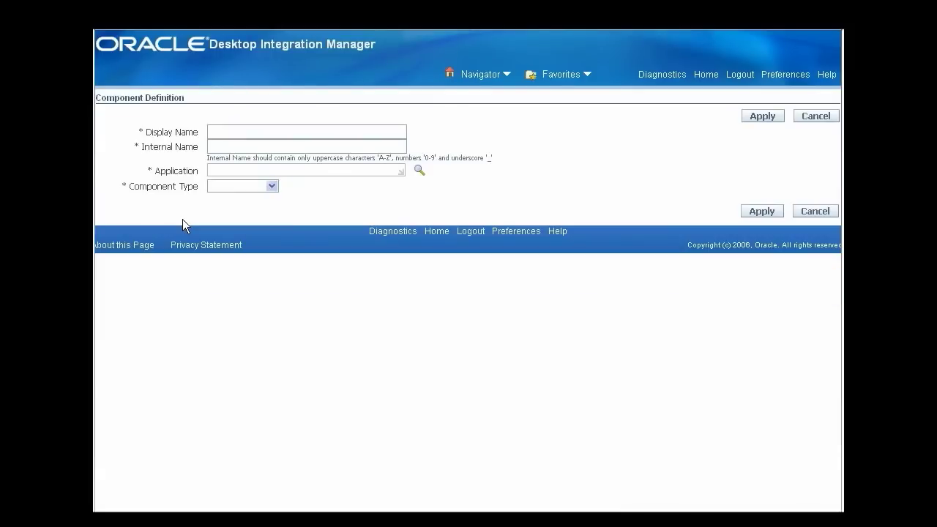
Create 'Table LOV Component' (TABLOVCOMP1), application Web Applications Desktop Integrator, type LOV - TABLE.
left_click(327, 132)
type("Table LOV Component")
left_click(310, 146)
type("TABLOVCOMP1")
left_click(296, 170)
type("Web Applicat")
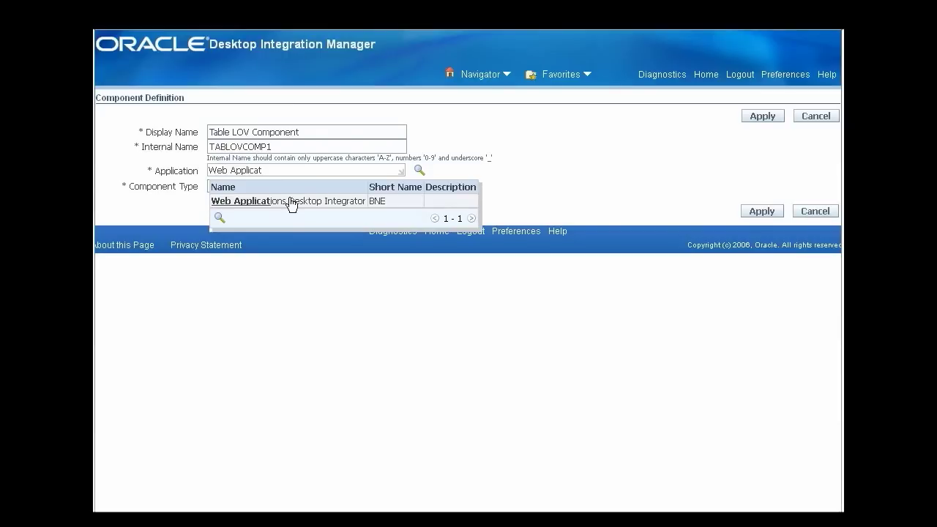
left_click(290, 203)
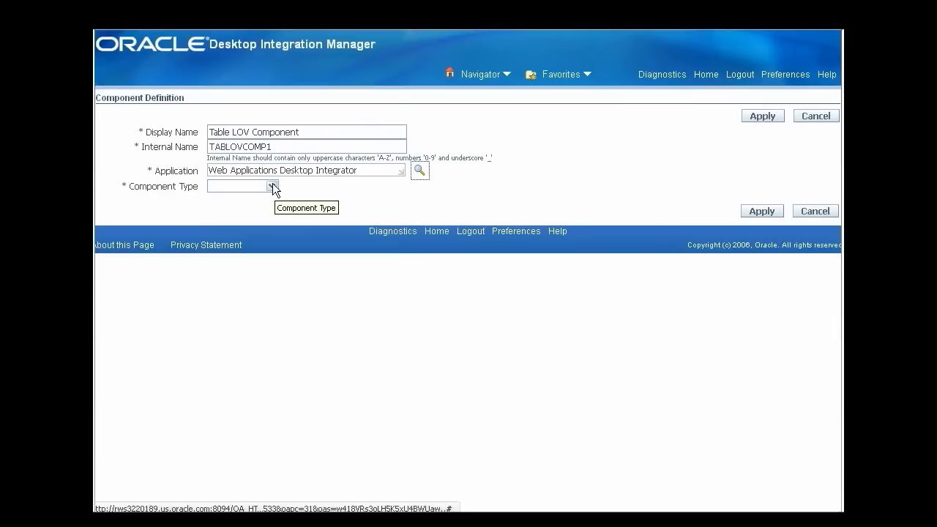
left_click(273, 186)
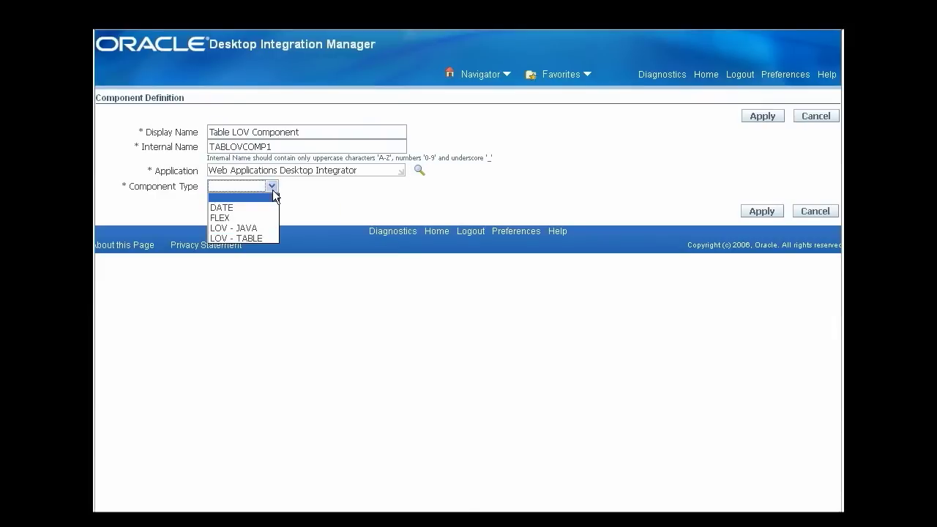
left_click(272, 236)
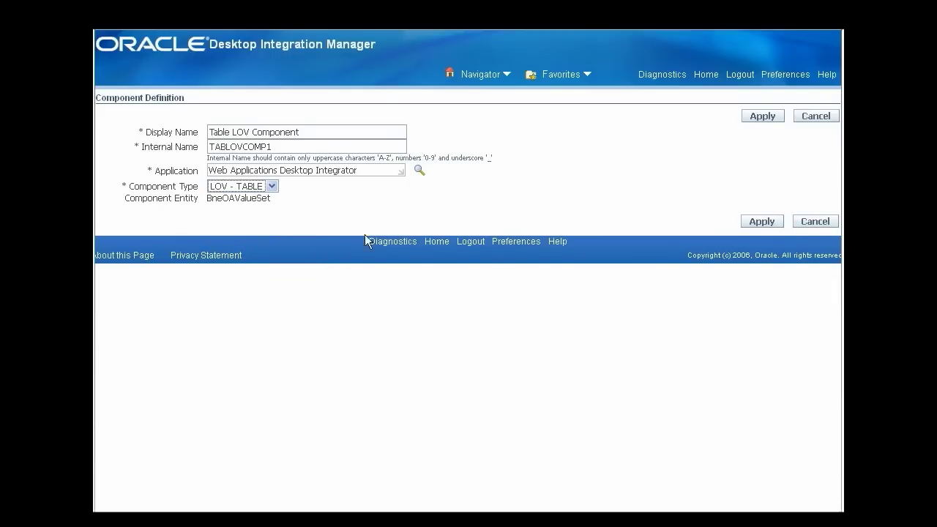
left_click(758, 222)
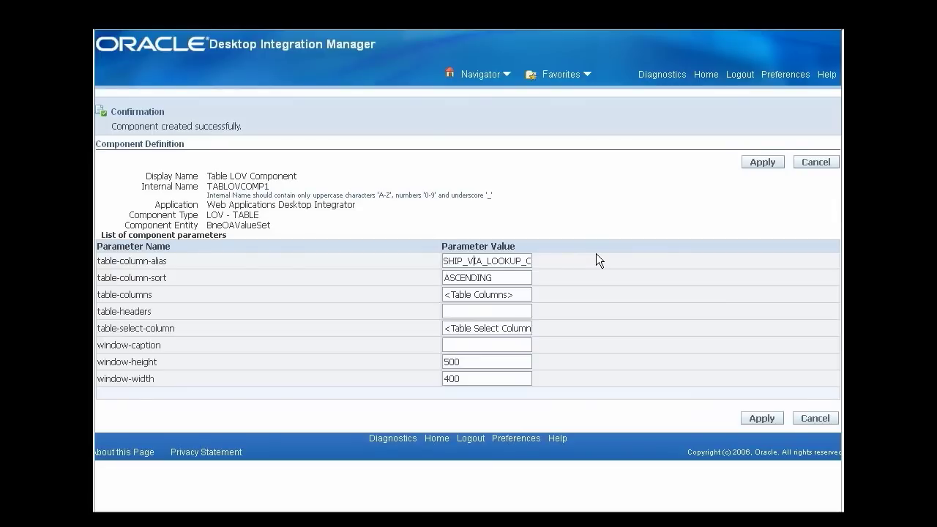
Set table columns MEANING, DESCRIPTION, headers 'Meaning, Description' and select column SHIP_VIA_LOOKUP_CODE.
key("End")
triple_click(529, 294)
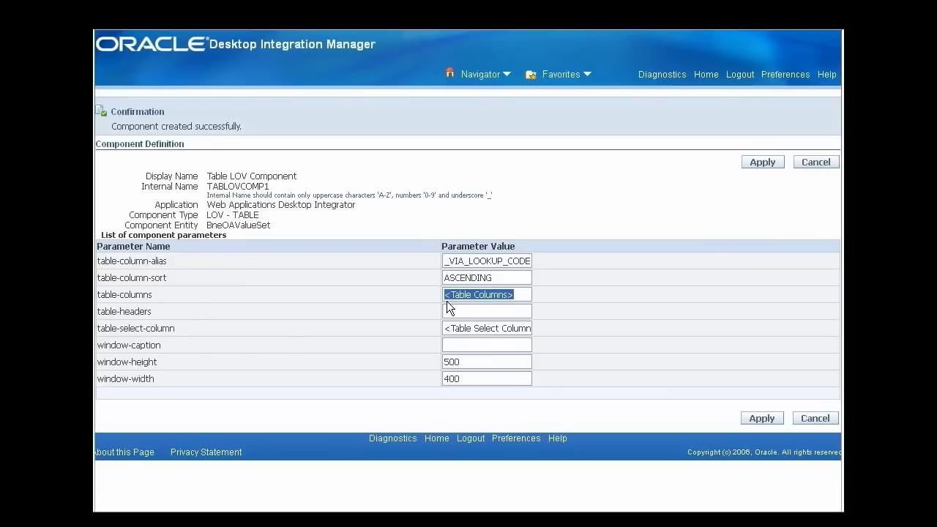
type("MEANING, DESCRIPTION")
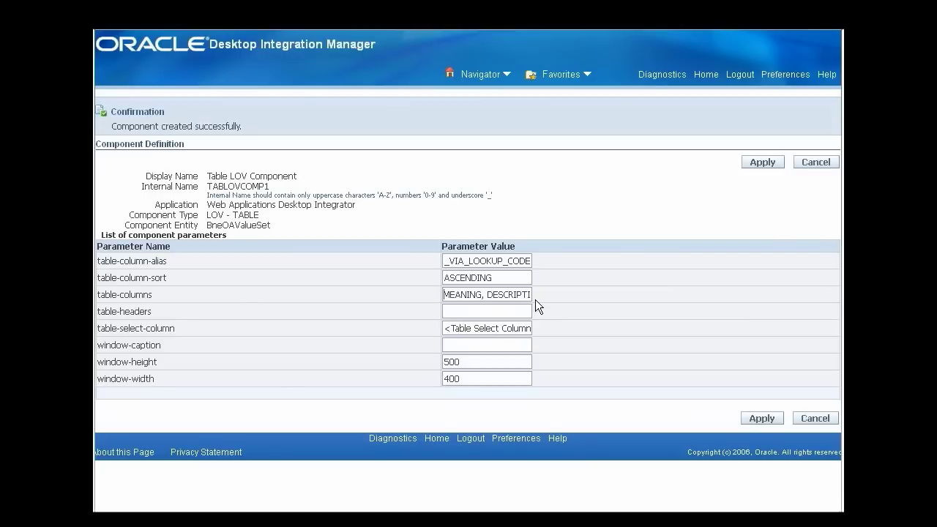
left_click(449, 311)
type("Meaning, Description")
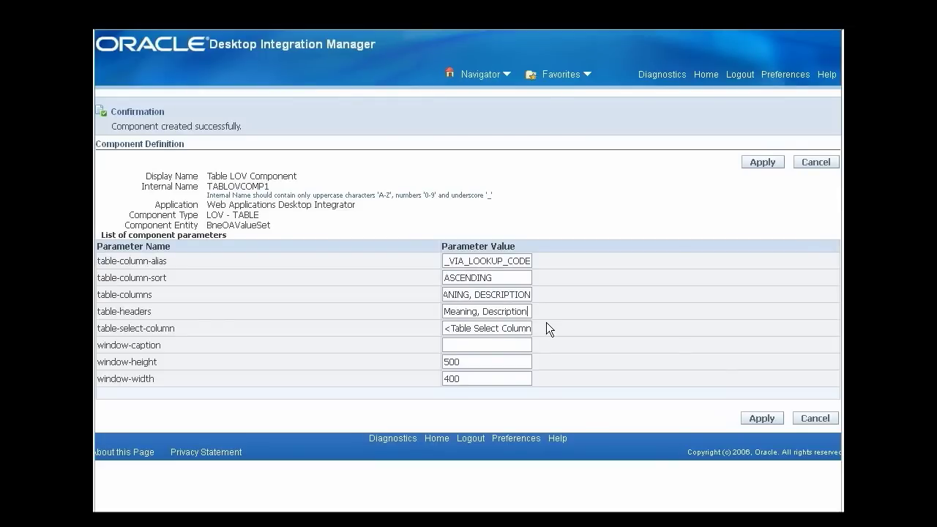
key("Tab")
type("SHIP_VIA_LOOKUP_CODE")
Caption the window 'Search and Select Shipment Via', set its height to 400, and apply.
left_click(499, 346)
type("Search and Select Shi")
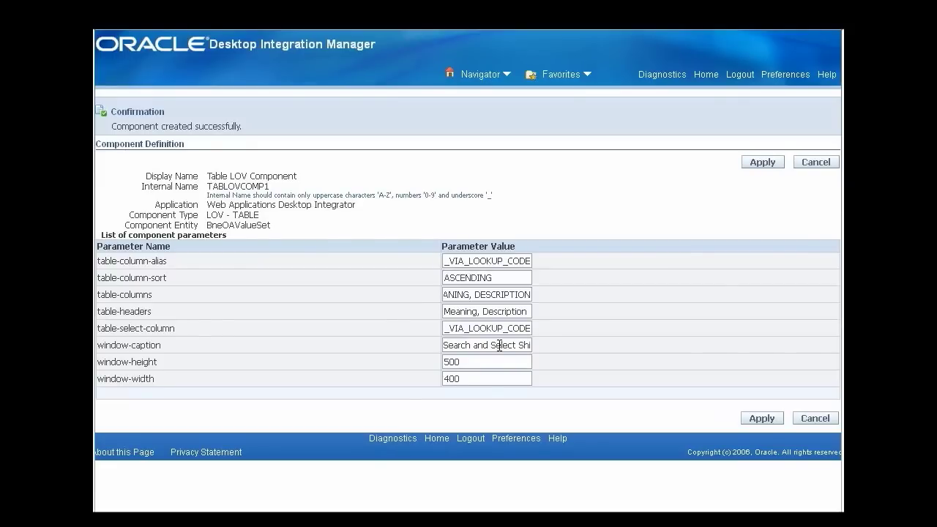
type("pment Via")
left_click_drag(450, 363, 437, 363)
type("4")
left_click(450, 379)
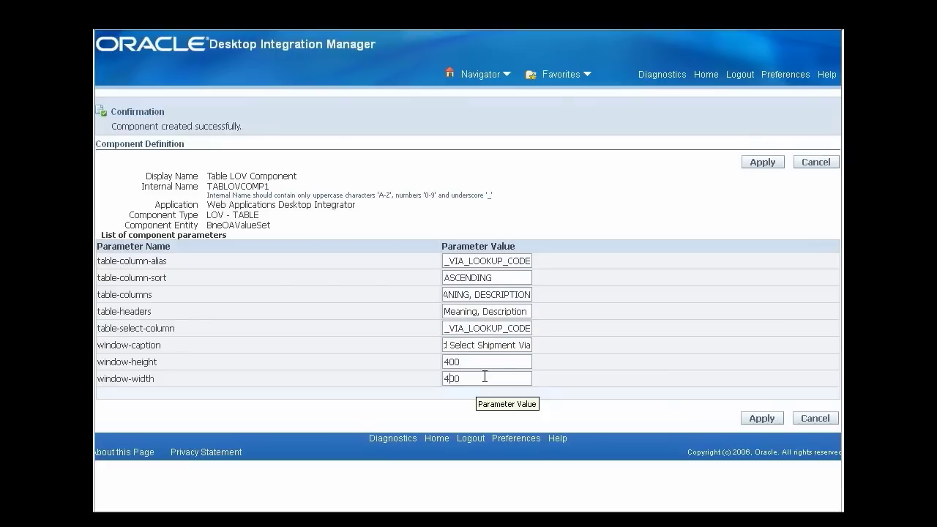
left_click(755, 162)
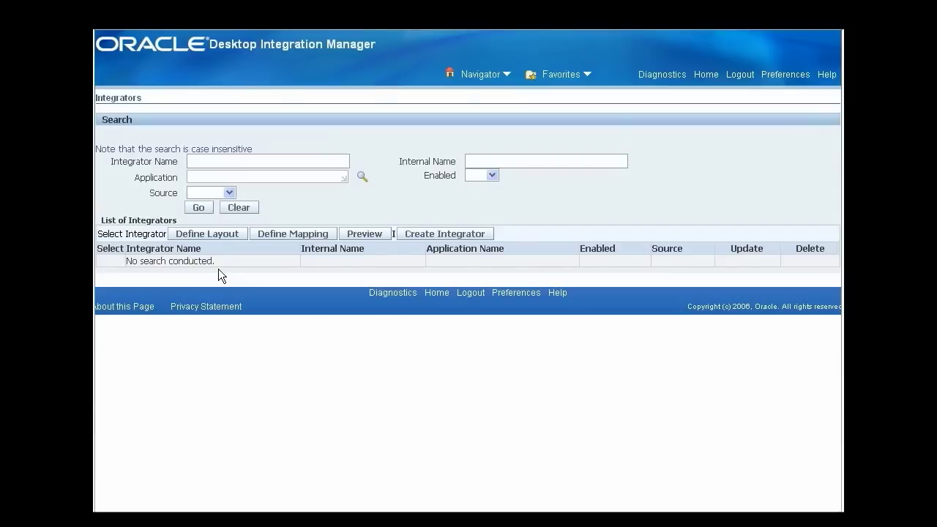
Search for the Custom-source integrator Demo_TableLOV.
left_click(199, 161)
type("Demo_TableLOV")
left_click(229, 192)
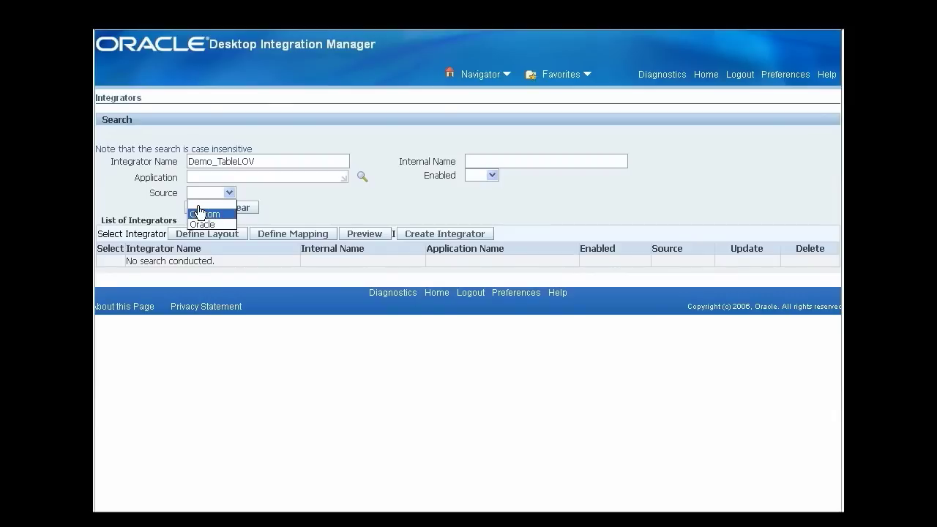
left_click(200, 212)
left_click(194, 211)
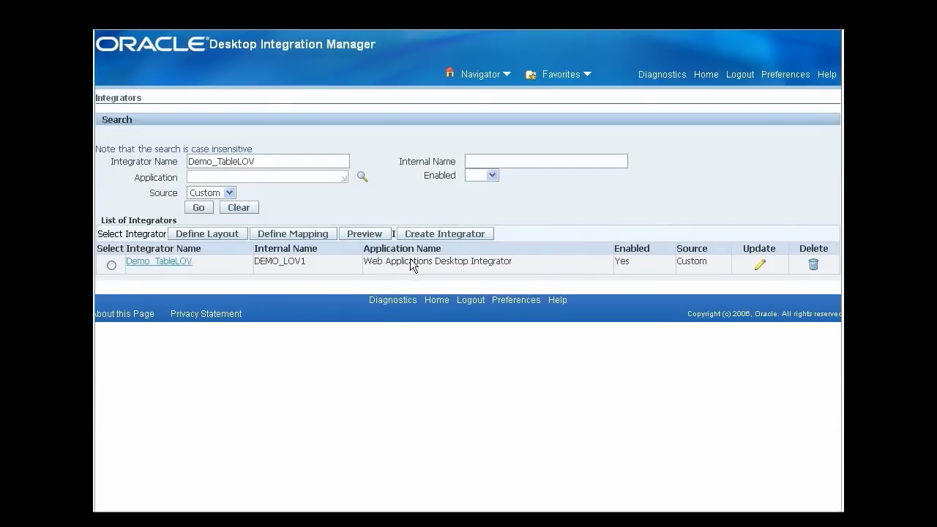
Update Demo_TableLOV, show Demo Interface1's attributes, and edit SHIP_VIA_LOOKUP_CODE.
left_click(757, 265)
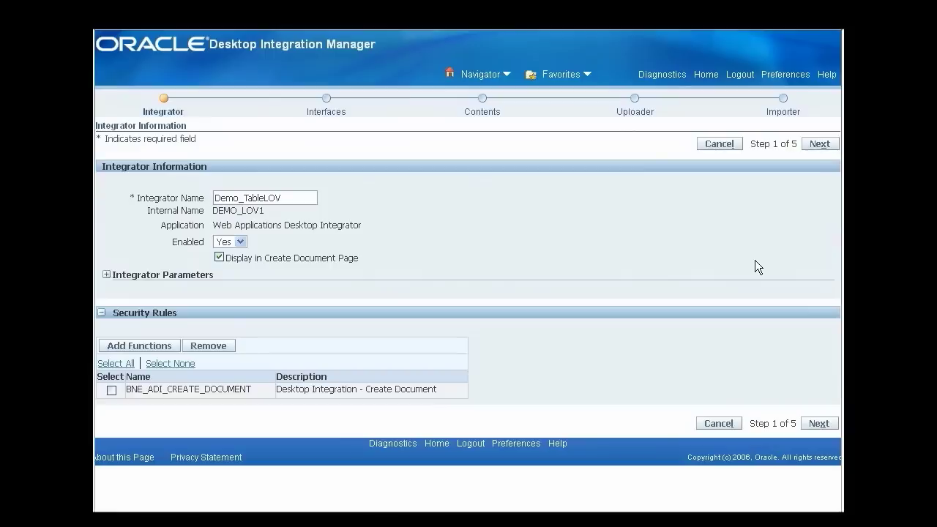
left_click(818, 144)
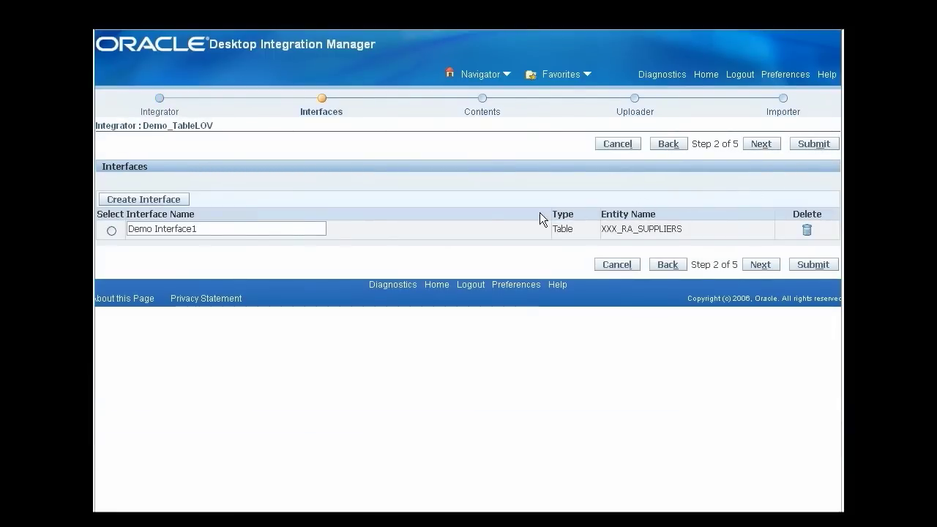
left_click(112, 230)
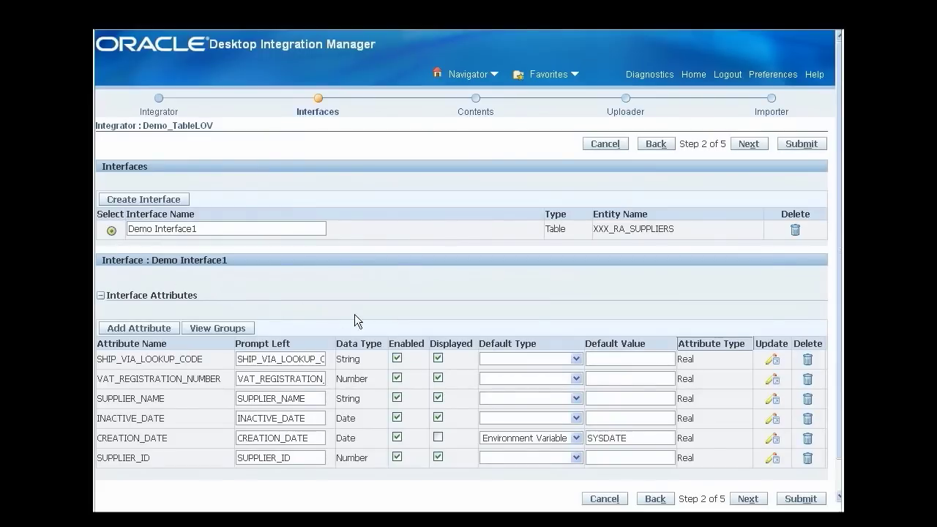
left_click(770, 365)
Give SHIP_VIA_LOOKUP_CODE Table validation on XXX_RA_LOOKUPS with LOOKUP_CODE, MEANING, DESCRIPTION columns.
scroll(745, 279, "down", 1)
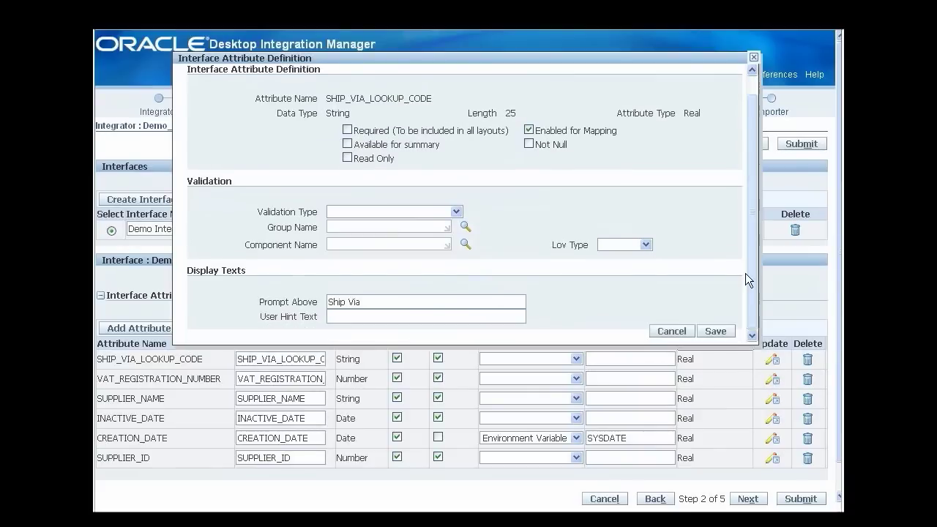
left_click(454, 212)
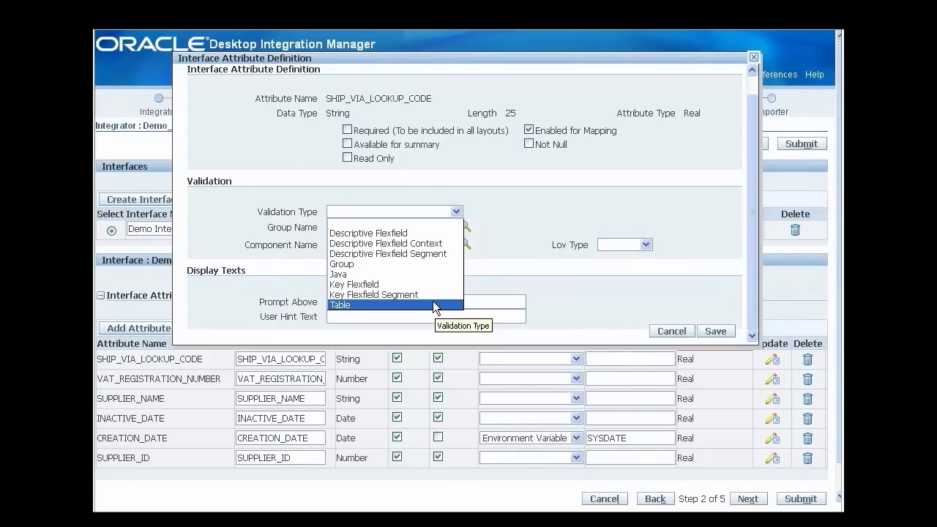
left_click(433, 302)
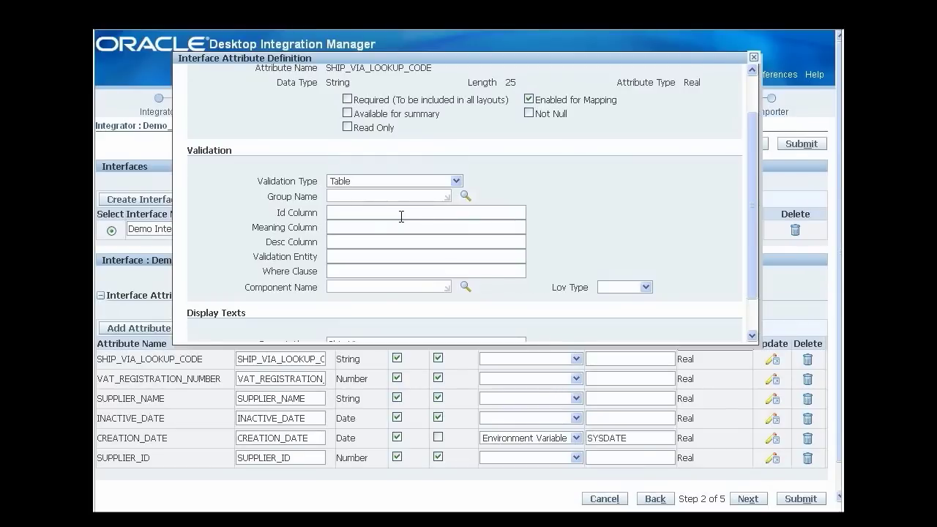
left_click(402, 214)
type("LOOKUP_CODE")
type("MEANING")
type("DESCRIPTION")
left_click(371, 257)
type("XXX_RA_LOOKUPS")
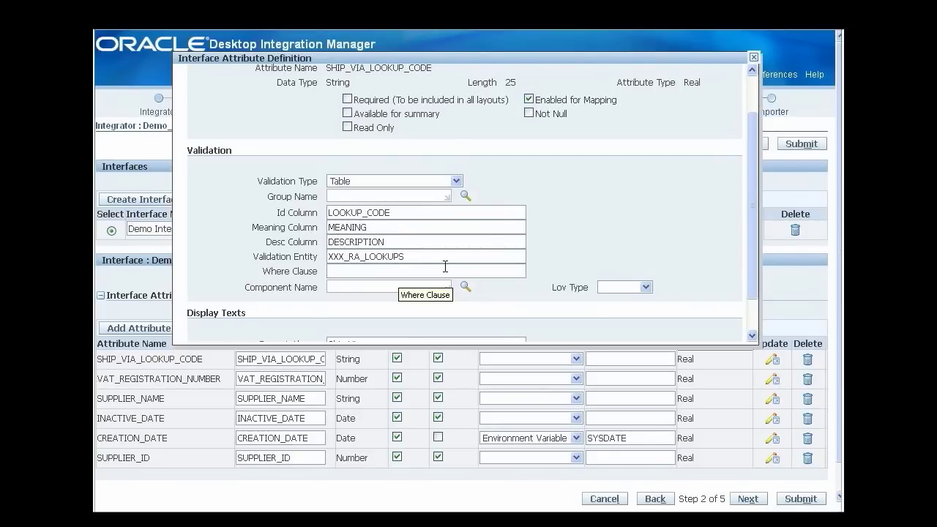
Enter the where clause LOOKUP_TYPE = 'SHIP' and attach the Table LOV Component.
type("LOOKUP_TYPE = 'SHIP'")
left_click(465, 286)
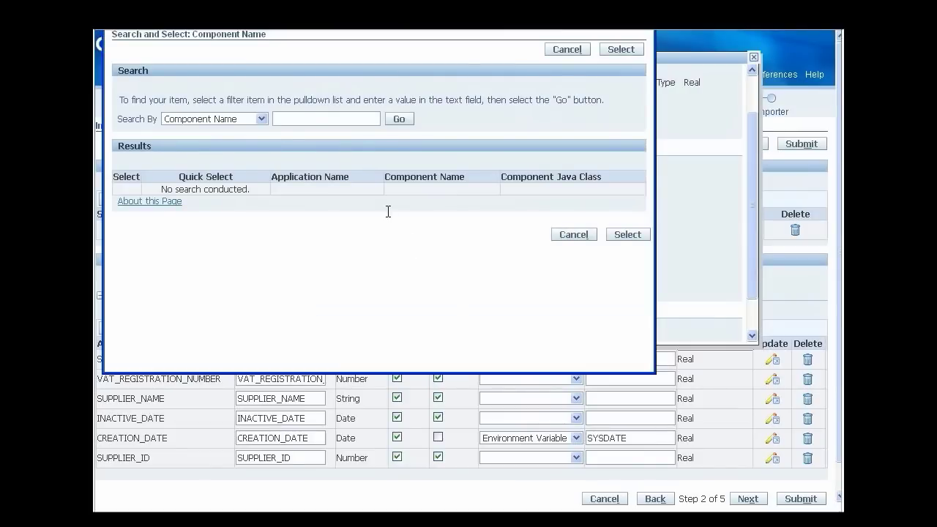
left_click(334, 120)
type("TABLE LOV%")
left_click(399, 119)
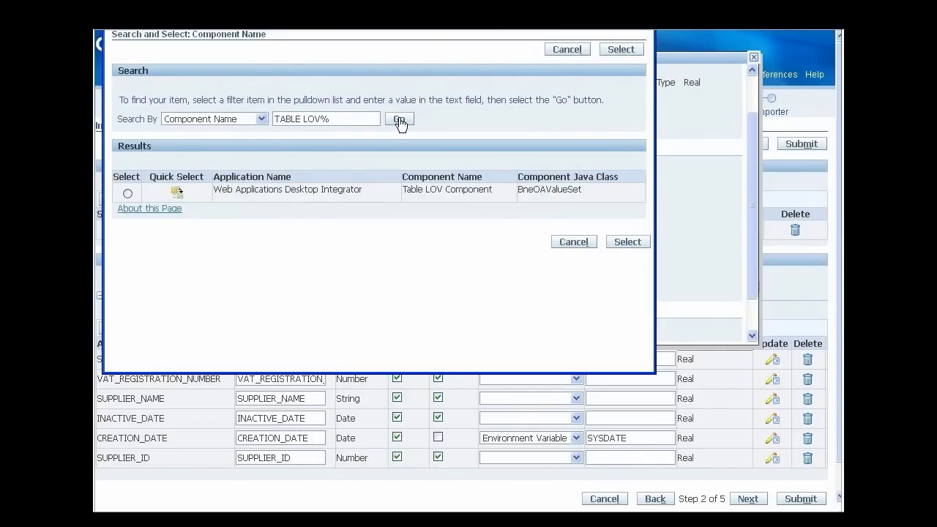
left_click(178, 191)
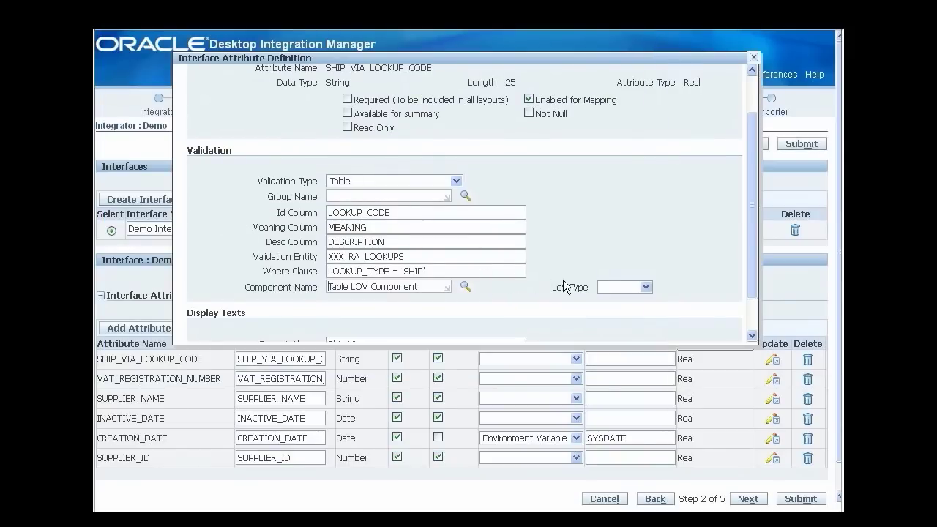
Set LOV type Standard with hint 'Double click to open LOV', save, and submit the integrator.
left_click(646, 291)
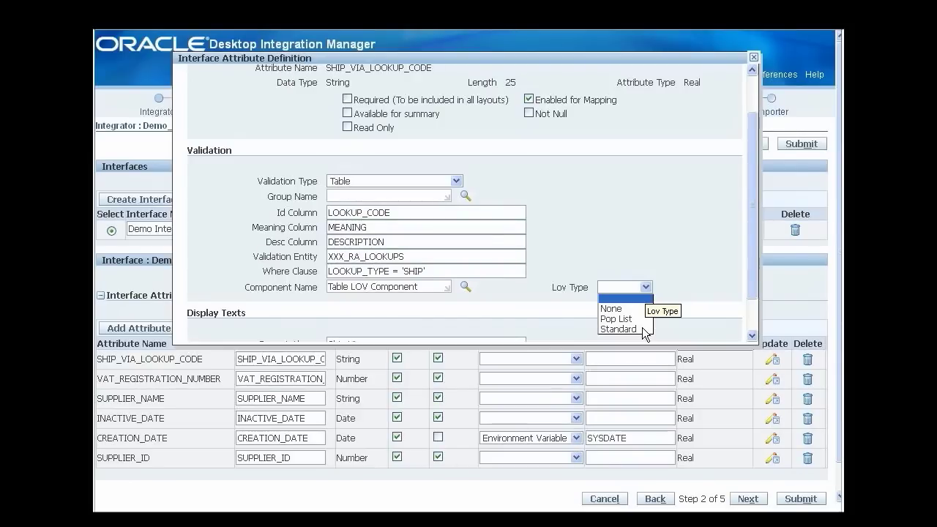
left_click(642, 329)
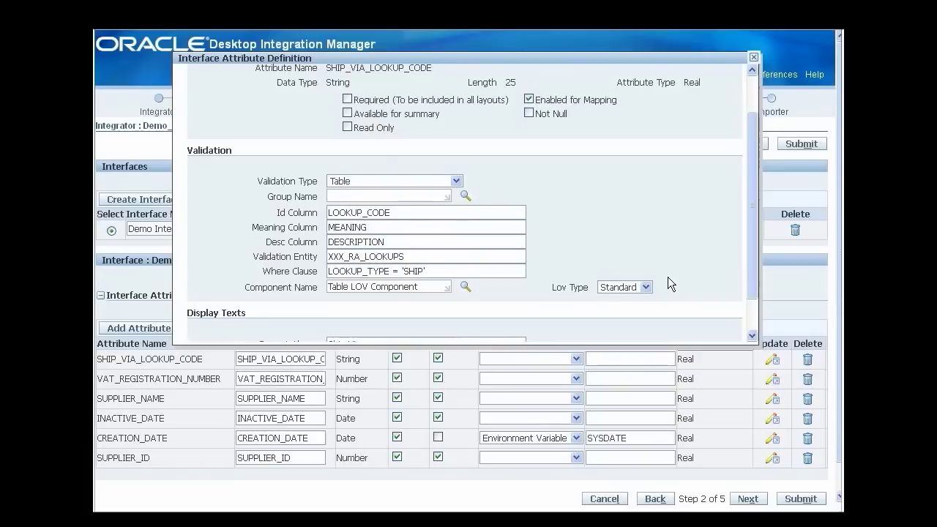
scroll(668, 278, "down", 1)
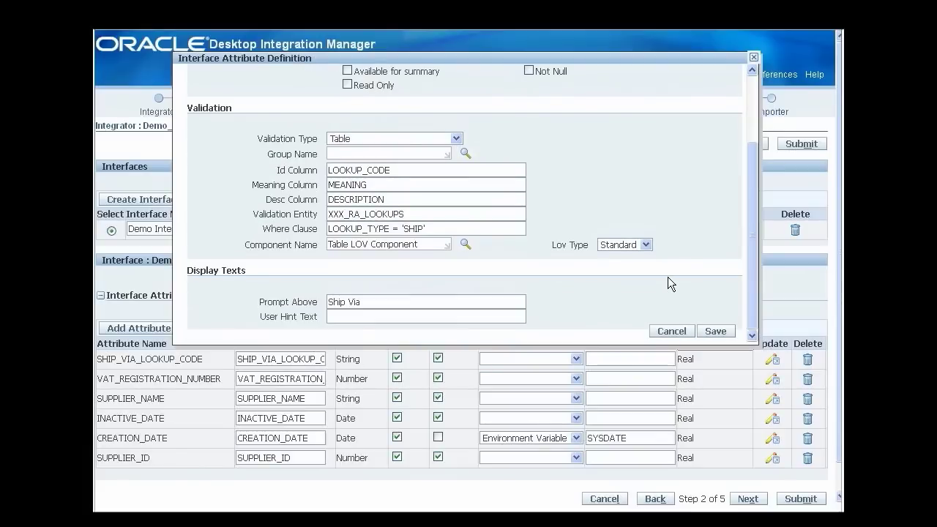
left_click(450, 315)
type("Double click to open LOV")
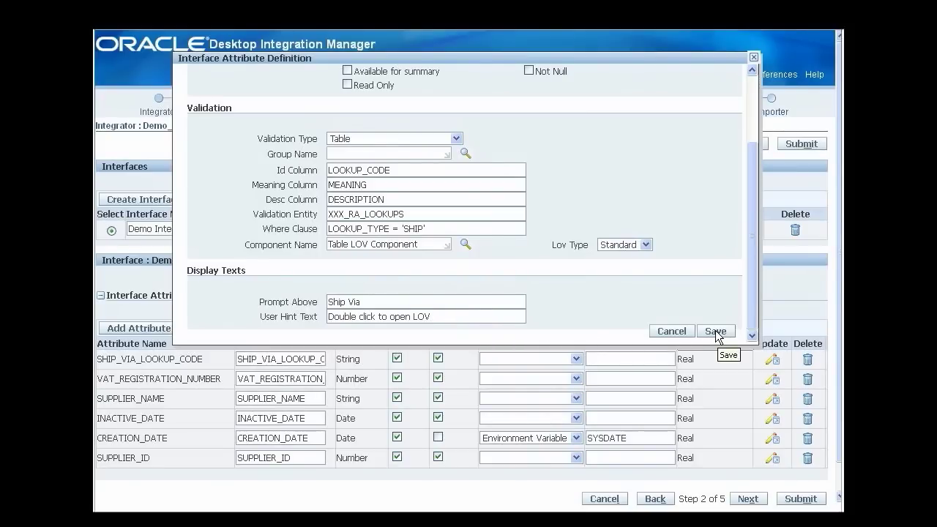
left_click(715, 333)
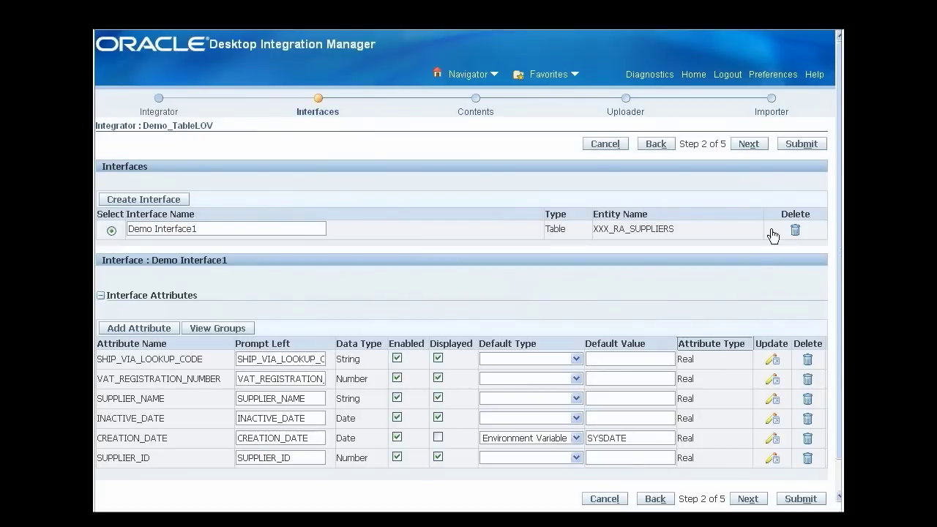
left_click(799, 145)
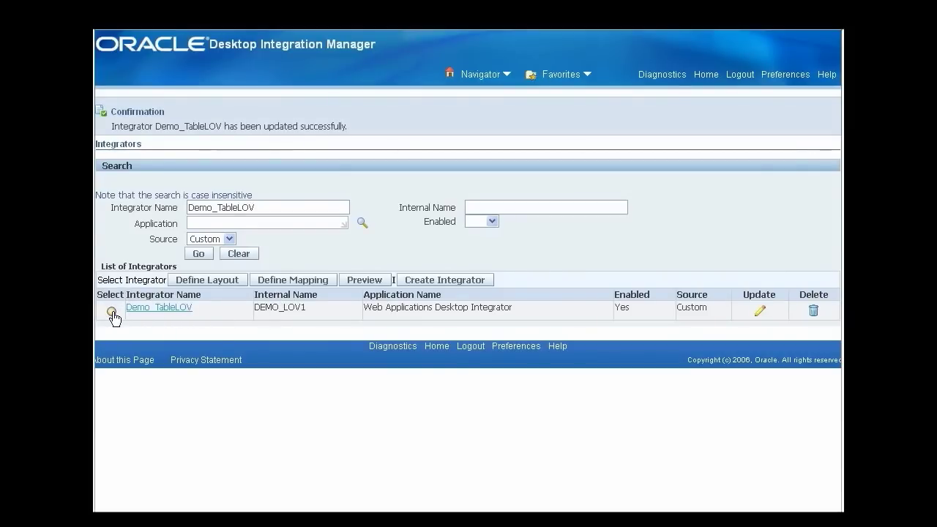
Start a new layout named Demo_TableLOV_Layout for the Demo_TableLOV integrator.
left_click(112, 313)
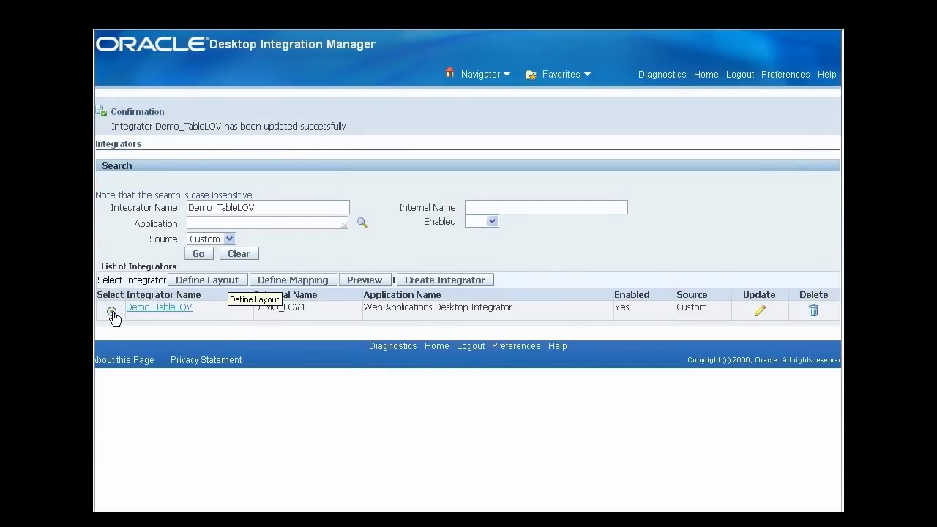
left_click(211, 282)
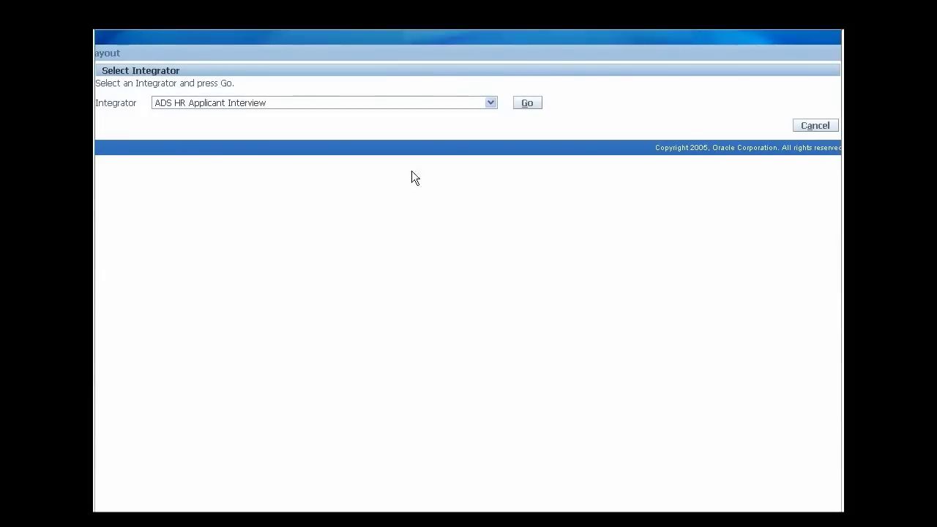
left_click(526, 103)
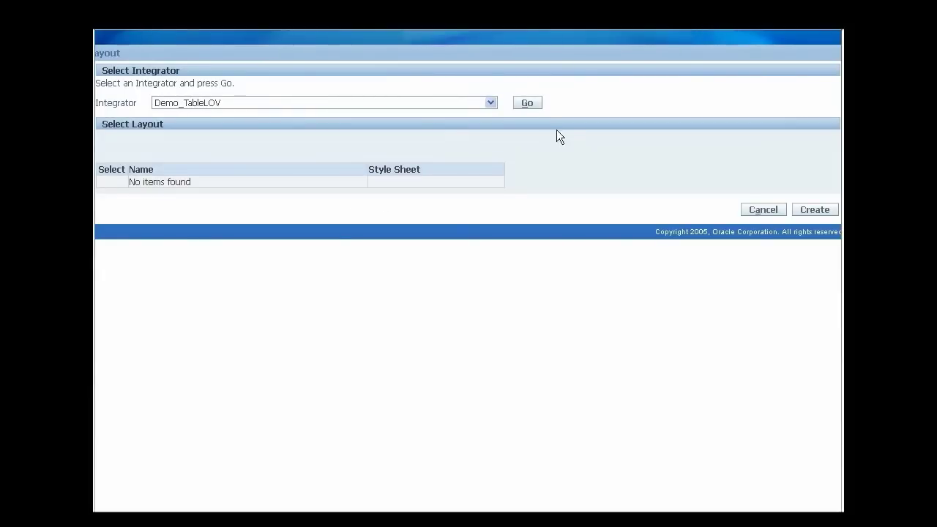
left_click(807, 208)
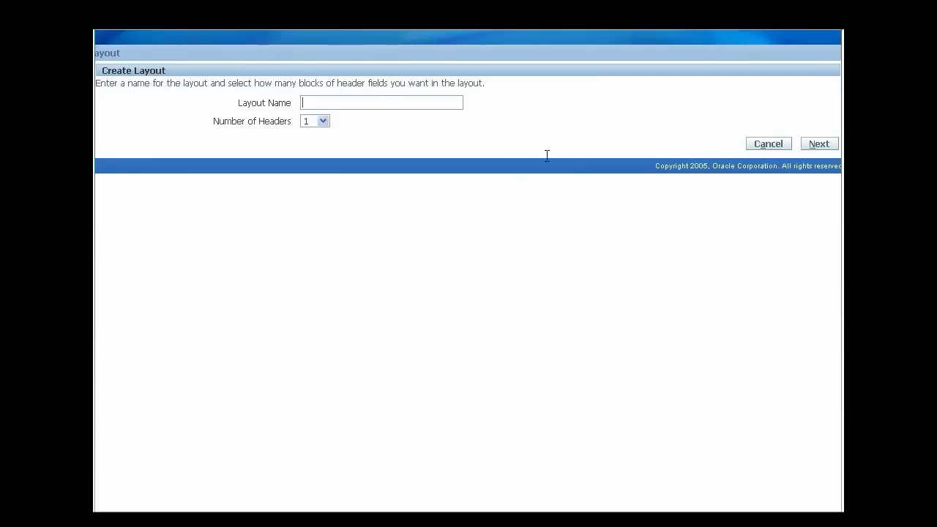
type("Demo_TableLOV_Layout")
left_click(818, 145)
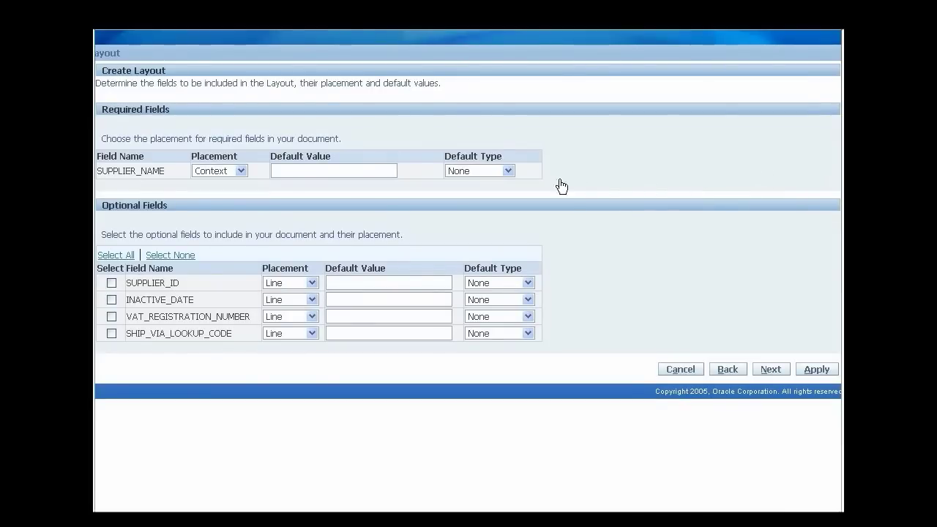
Place SUPPLIER_NAME and the optional fields on the line, set SUPPLIER_NAME width 25, and apply.
left_click(240, 171)
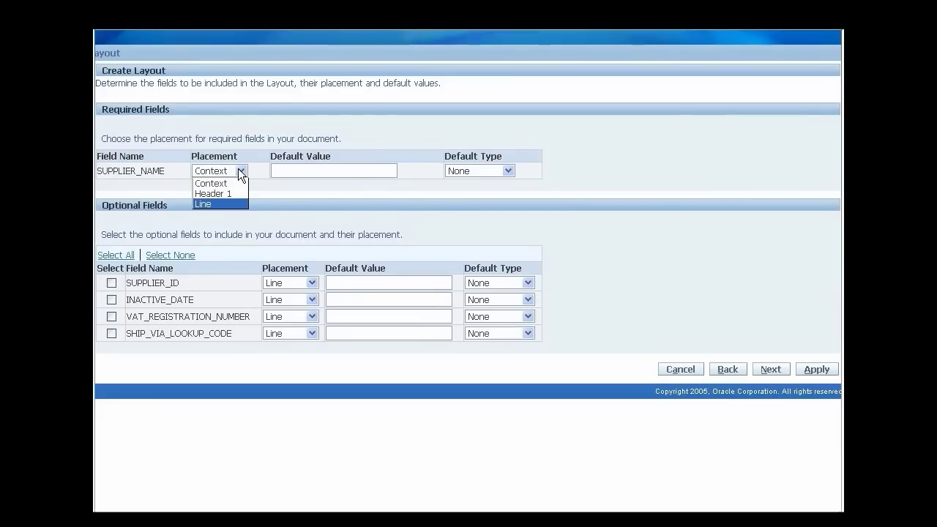
left_click(229, 205)
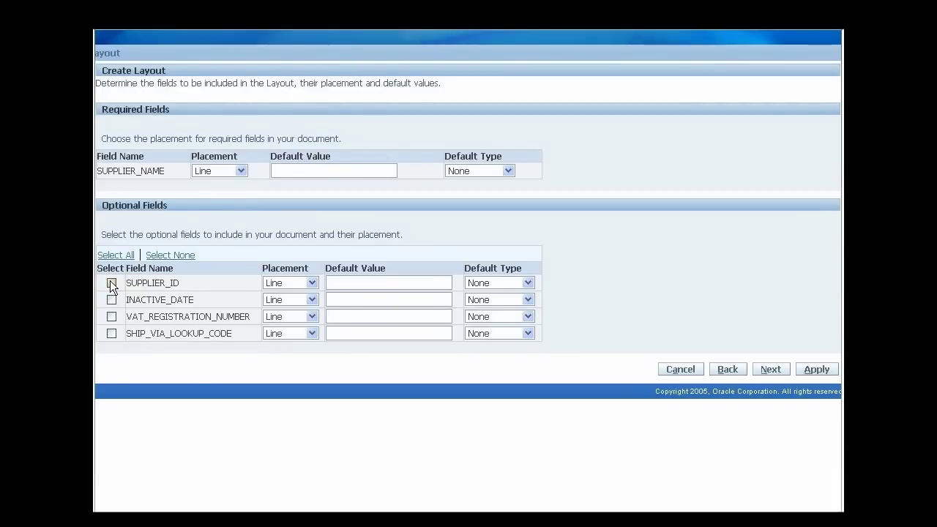
left_click(111, 316)
left_click(771, 369)
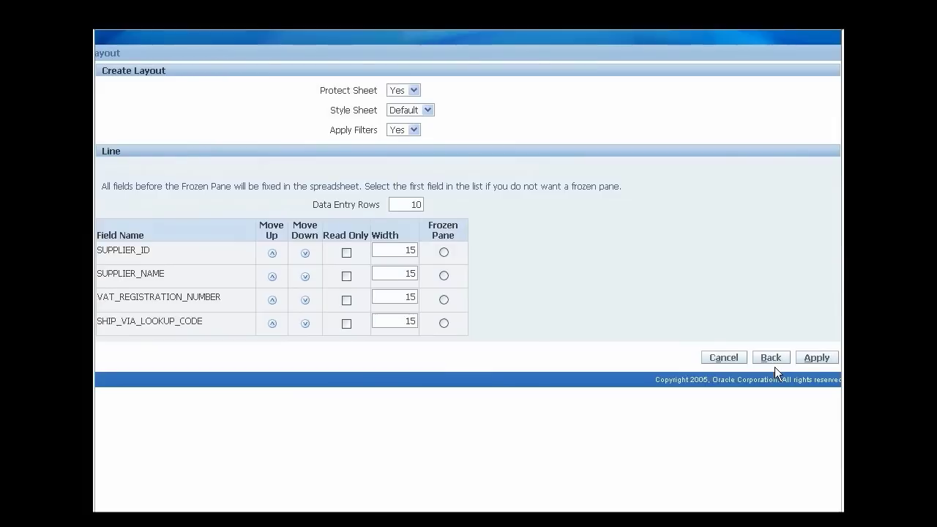
double_click(404, 275)
type("25")
left_click(816, 359)
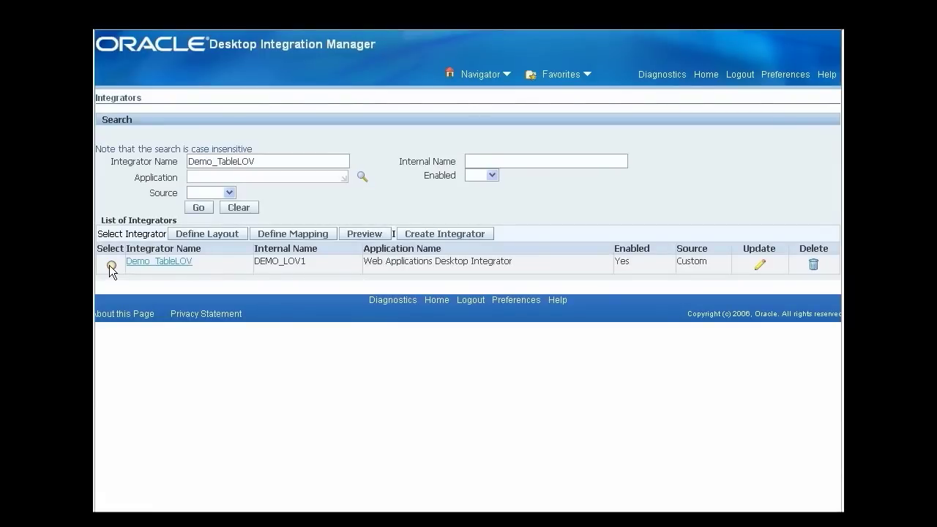
Preview Demo_TableLOV with the Excel 2007 viewer and open the generated WebADI.xls.
left_click(112, 266)
left_click(361, 233)
left_click(462, 133)
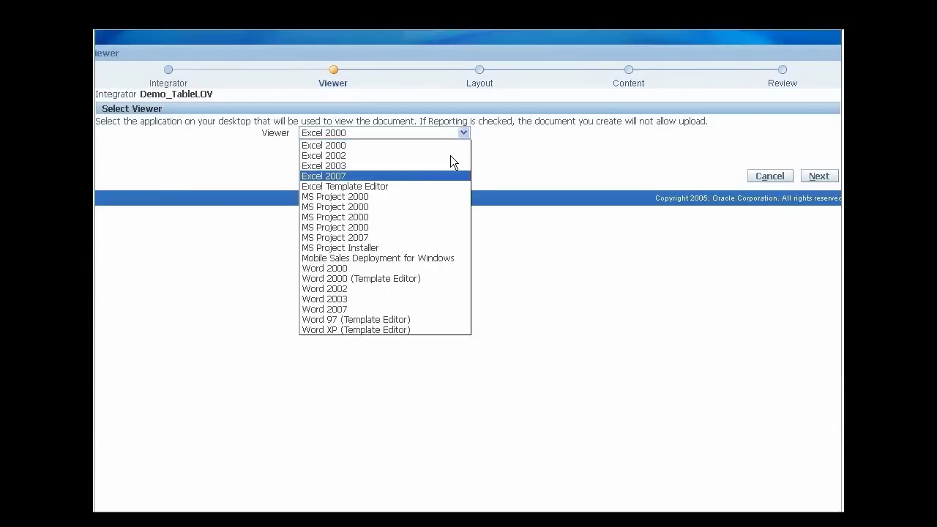
left_click(447, 175)
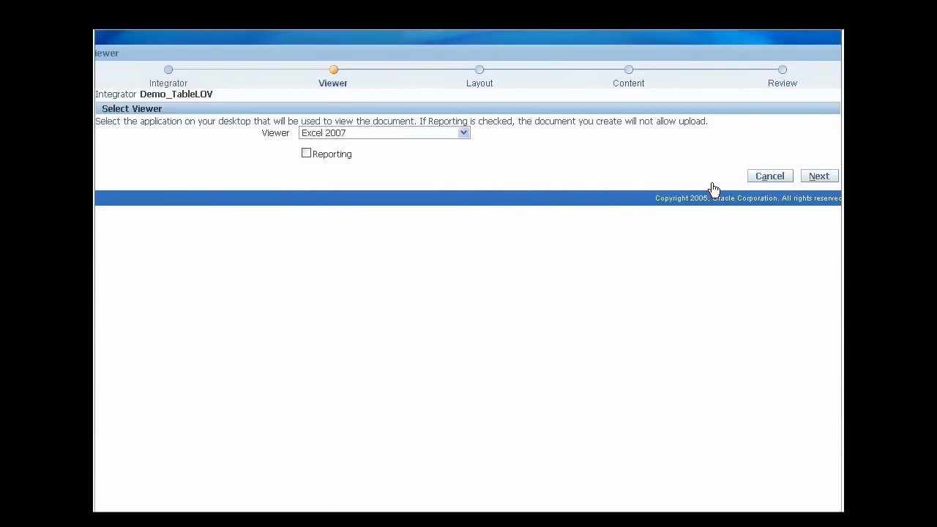
left_click(807, 176)
left_click(794, 224)
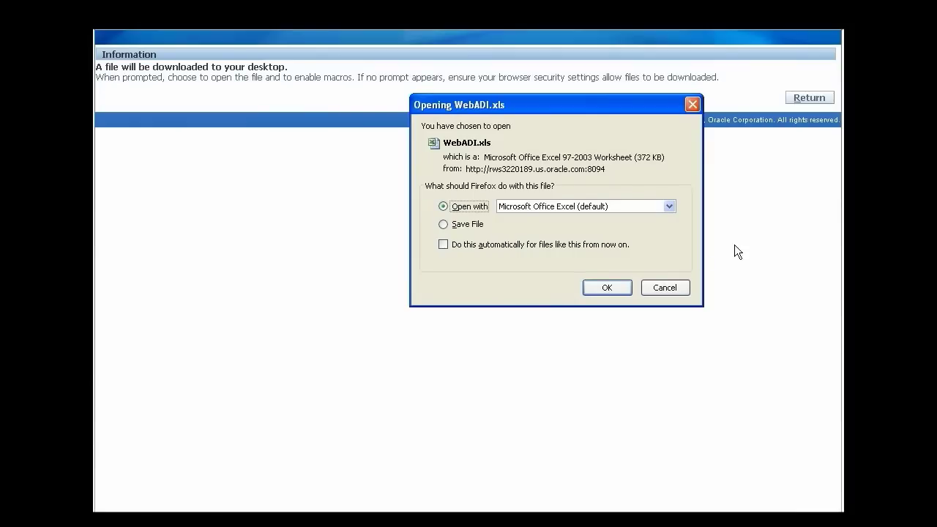
left_click(615, 284)
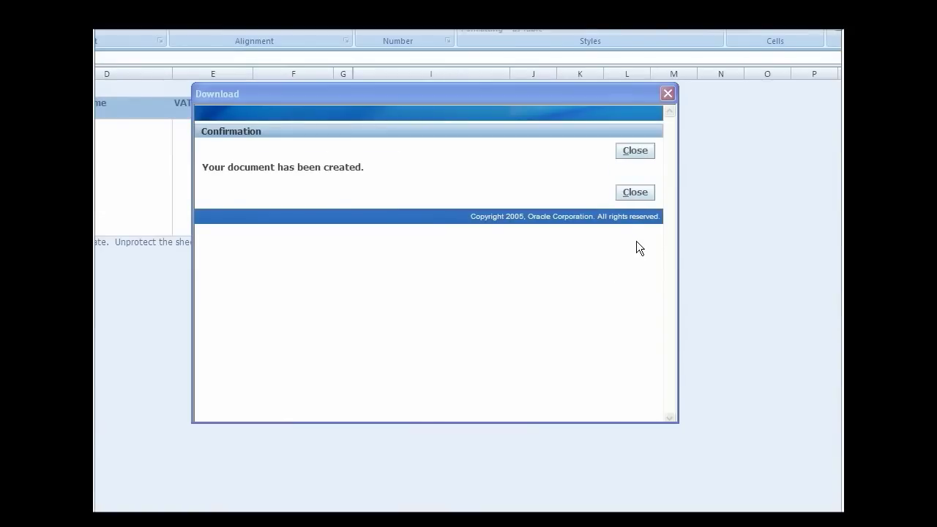
left_click(640, 152)
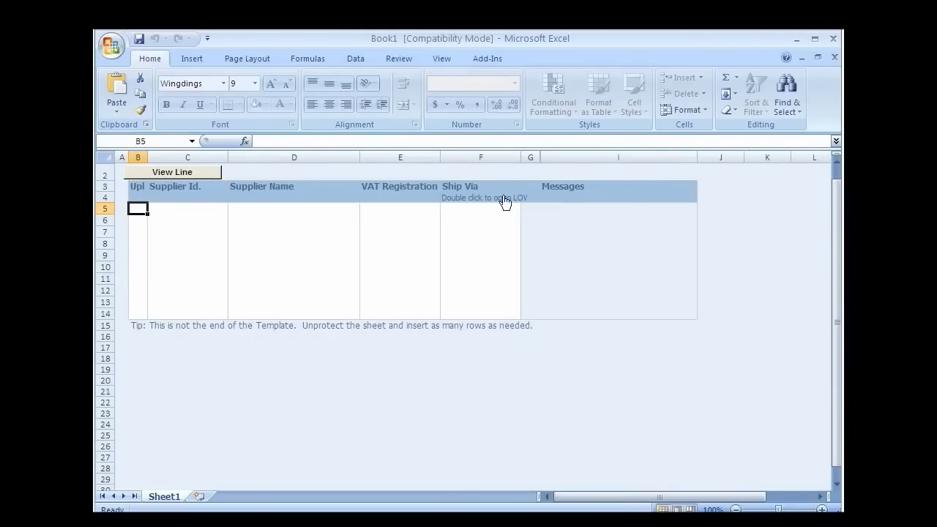
Close the Download dialog and set the first supplier row's Ship Via to DHL Air.
left_click(443, 211)
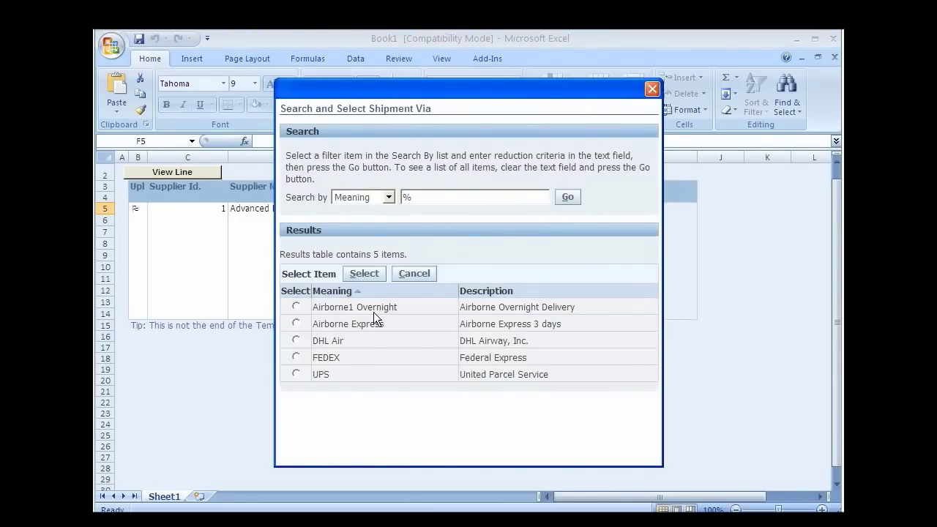
left_click(296, 340)
left_click(359, 275)
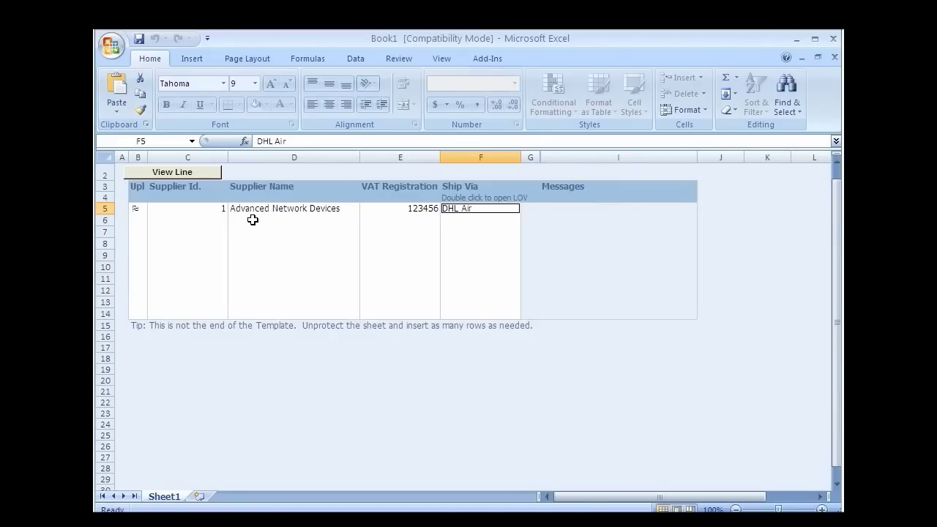
Paste the second supplier's name into row 6 and pick FEDEX as its Ship Via.
left_click(253, 220)
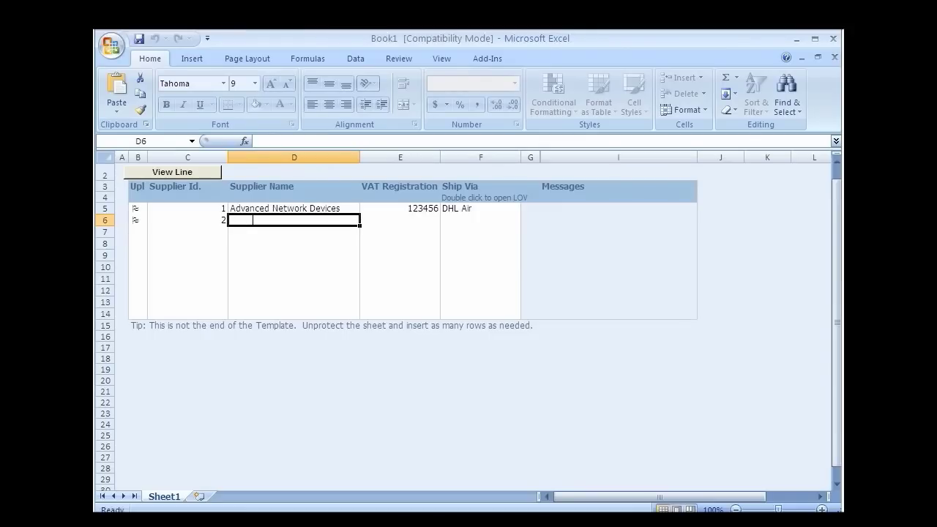
type("University of Washington")
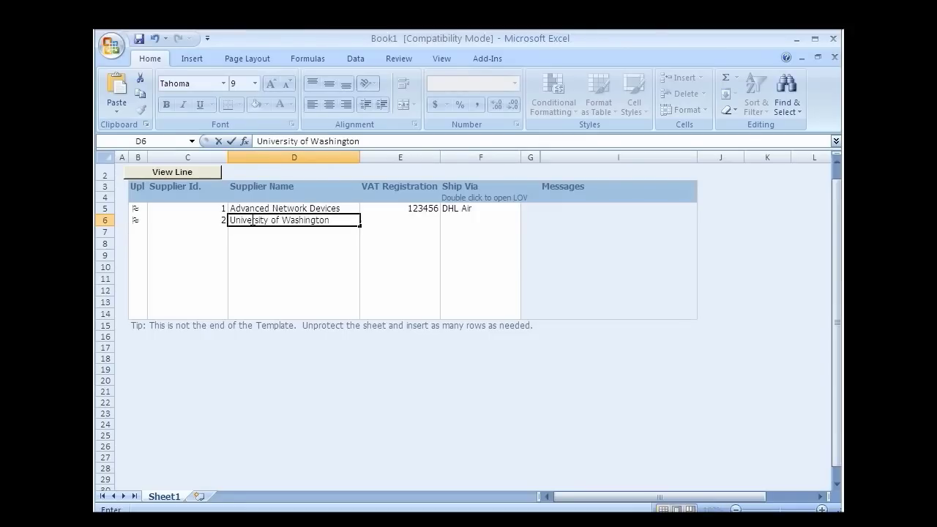
left_click(460, 219)
double_click(477, 218)
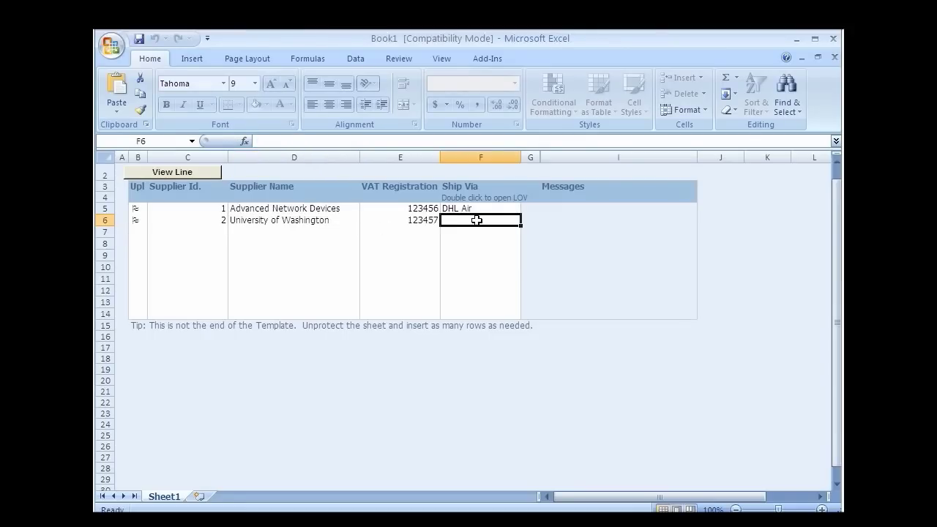
left_click(296, 357)
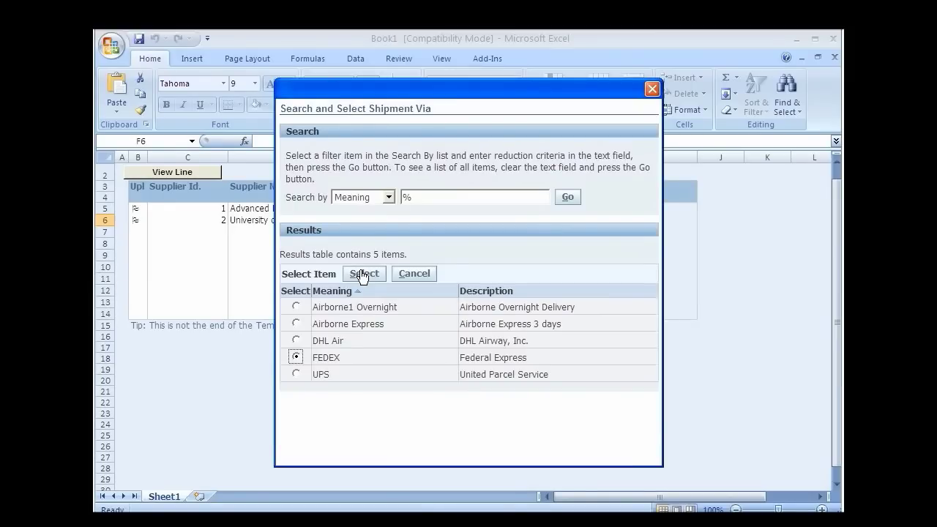
left_click(363, 276)
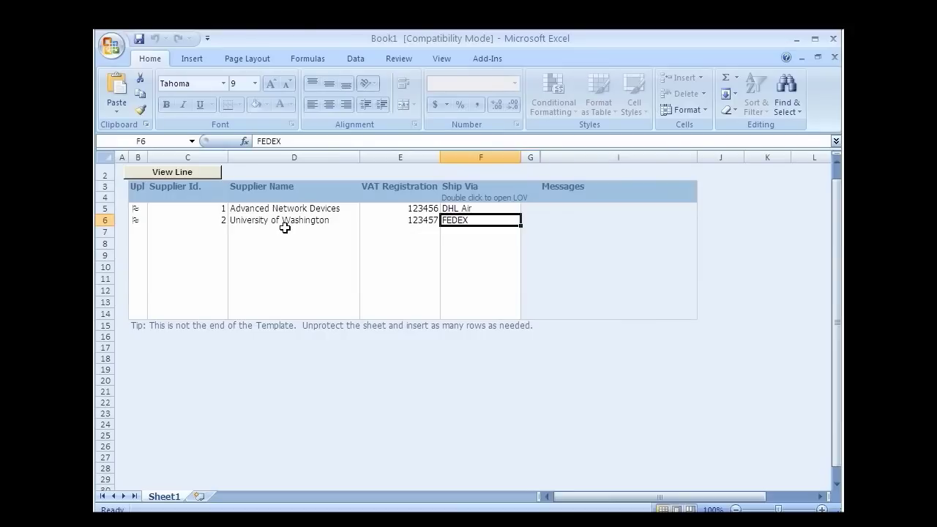
Enter Bigmart with VAT 234567 in row 7 and fill its Ship Via with Airborne Express.
left_click(285, 228)
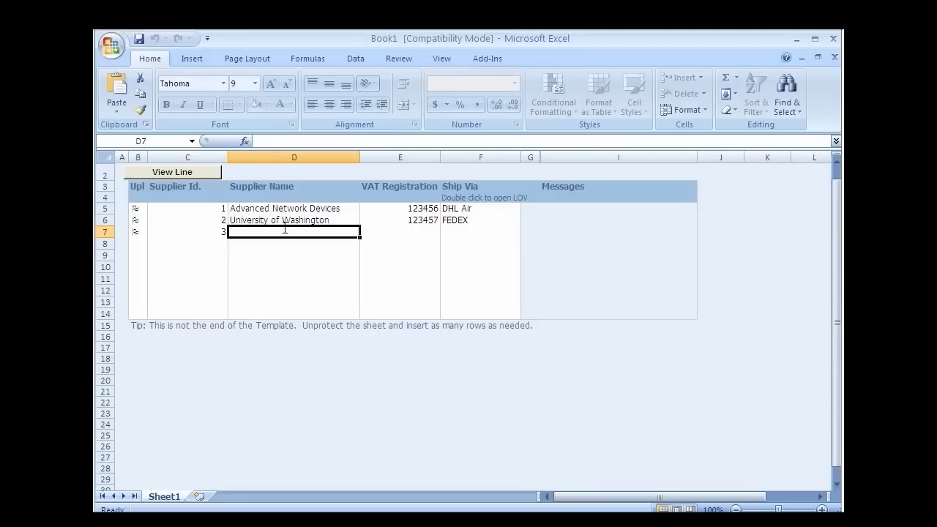
type("Bigmart")
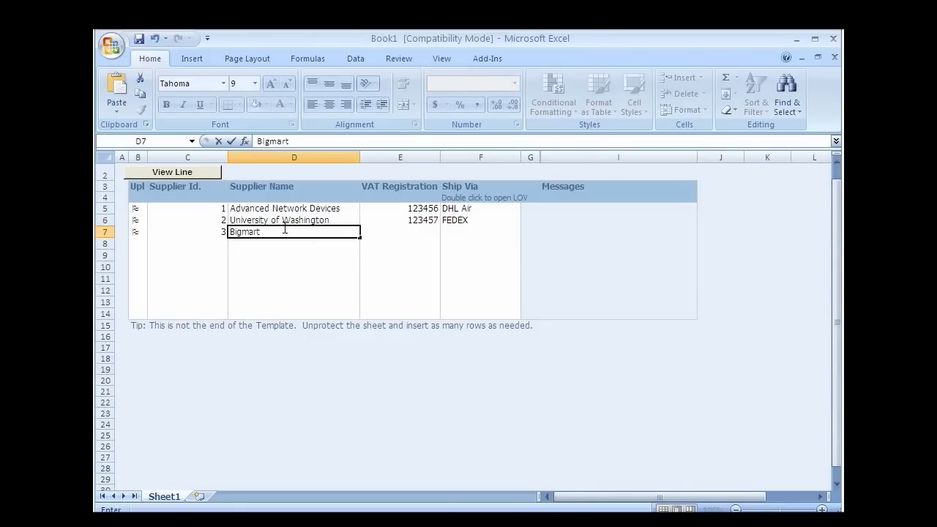
key("Tab")
type("234567")
key("Tab")
double_click(452, 228)
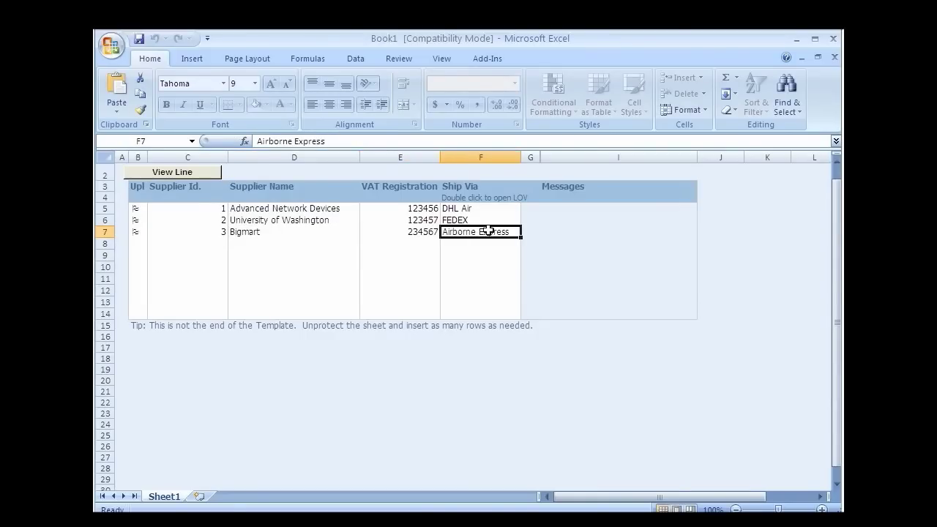
Run Oracle > Upload with All Rows and Validate Before Upload, then close the success confirmation.
left_click(497, 60)
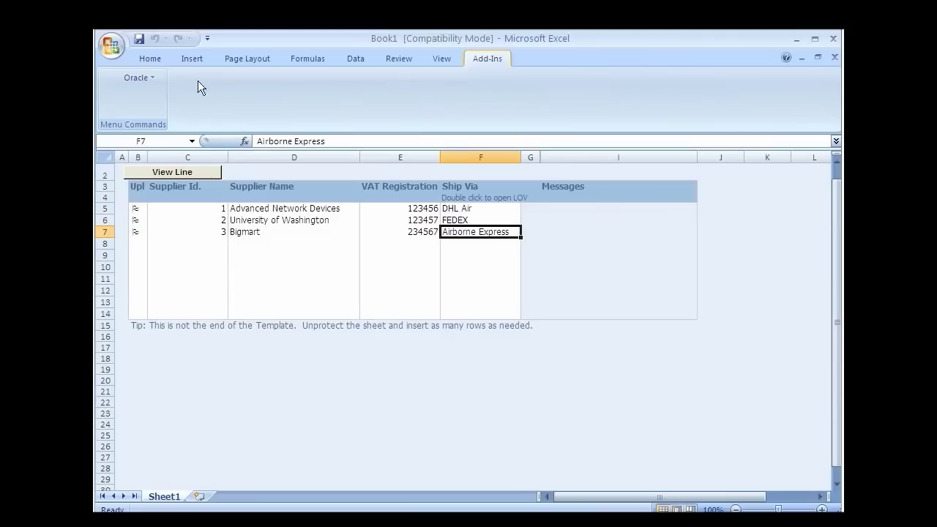
left_click(153, 80)
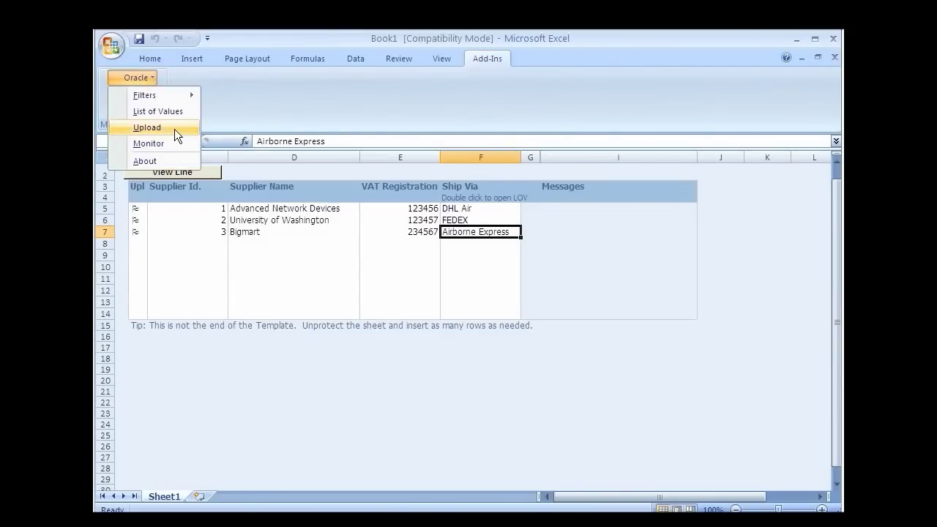
left_click(174, 129)
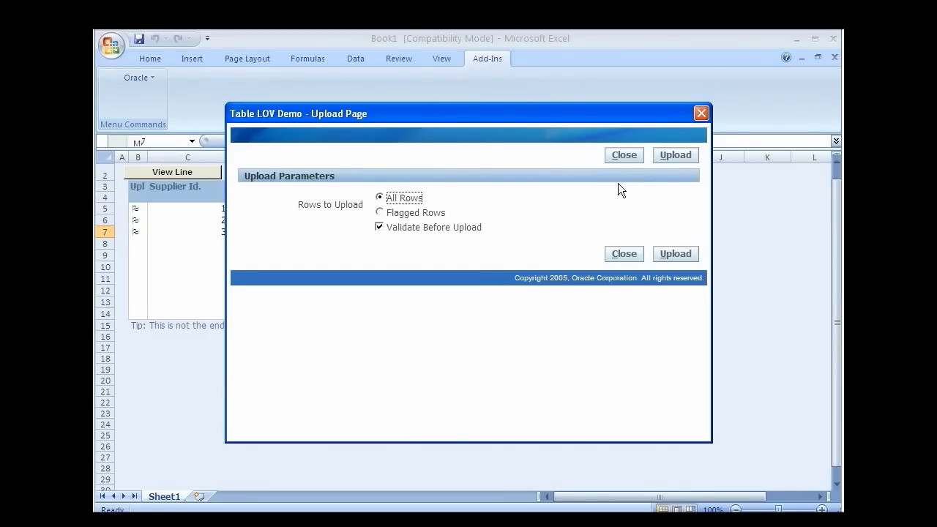
left_click(678, 155)
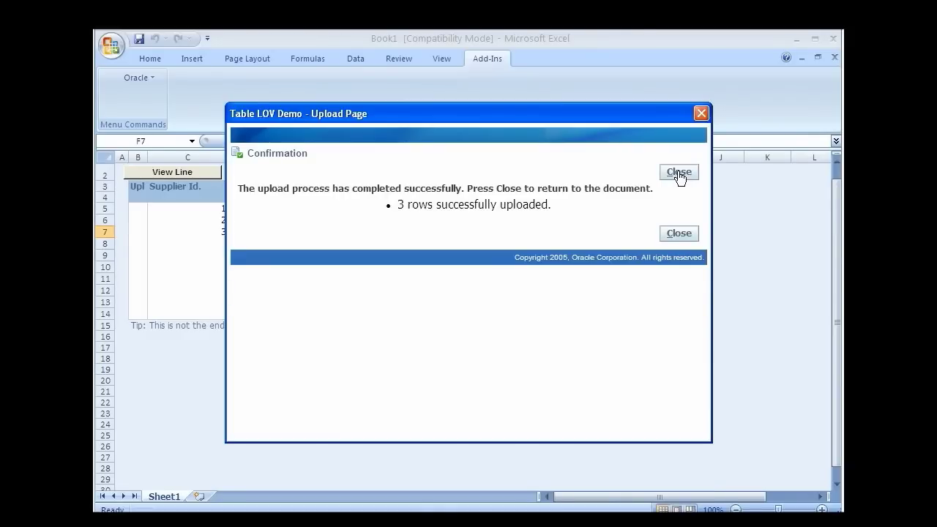
left_click(679, 173)
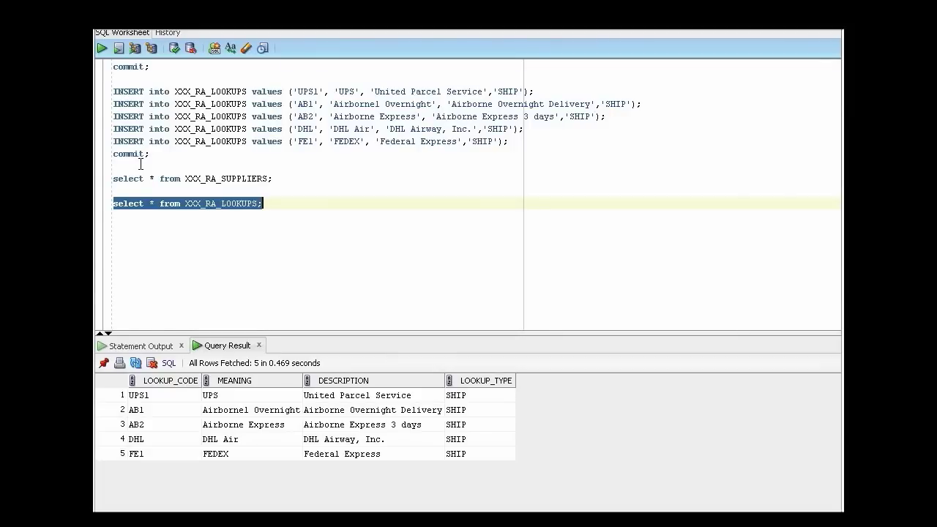
Run select * from XXX_RA_SUPPLIERS; and check Bigmart's Ship Via code AB2.
triple_click(140, 179)
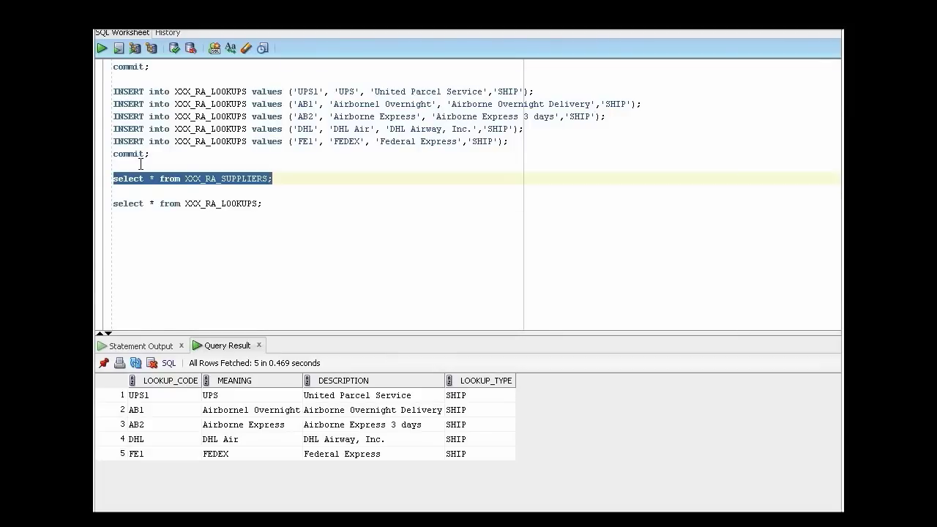
left_click(103, 48)
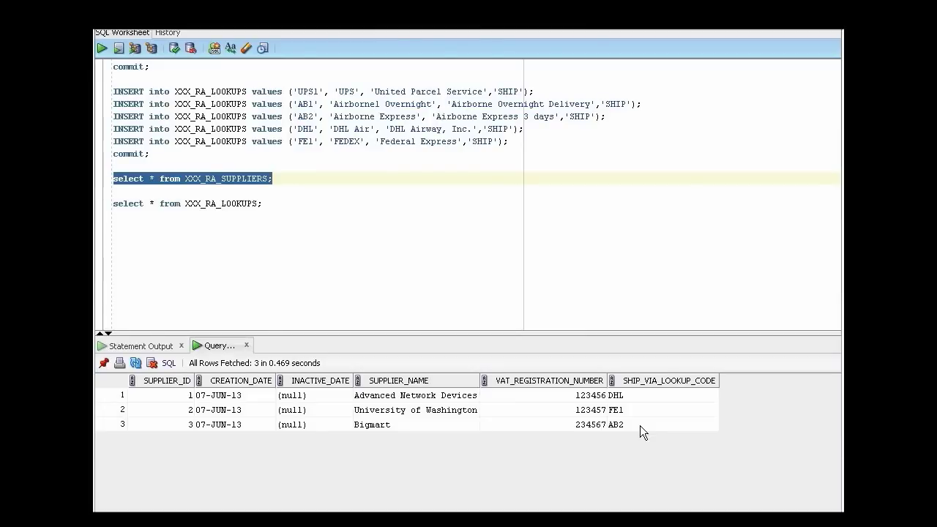
left_click(640, 425)
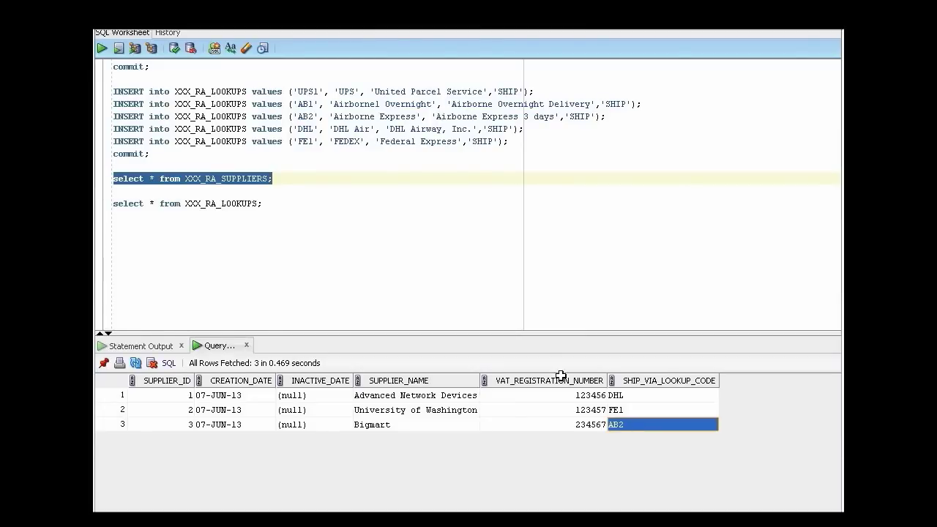